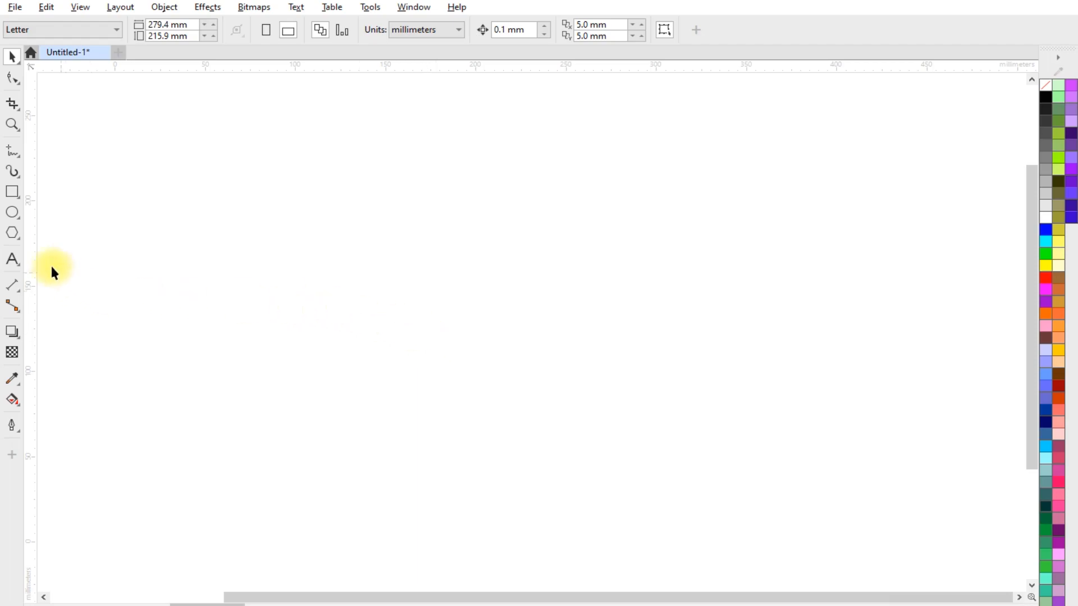
- Draw a circle about 175 mm in diameter and set its width and height to 100 mm
left_click(12, 211)
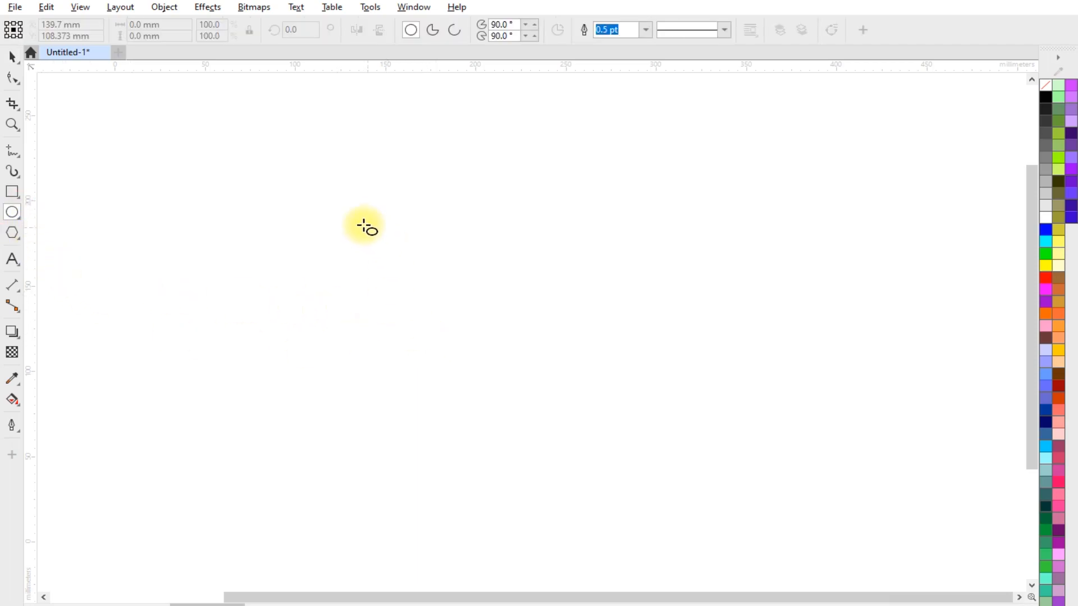
left_click_drag(326, 168, 641, 466)
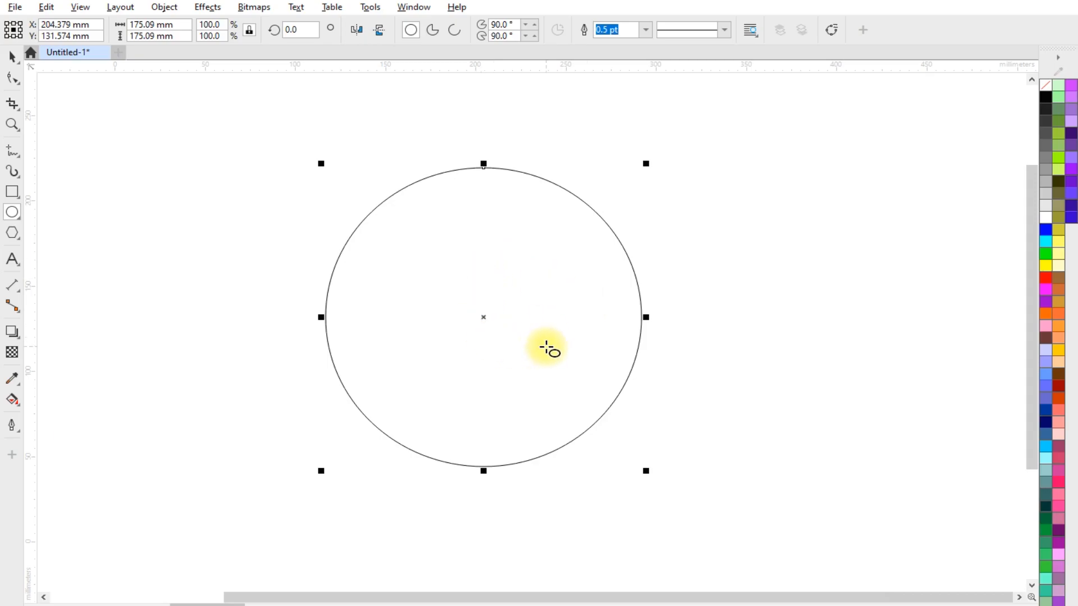
left_click(142, 24)
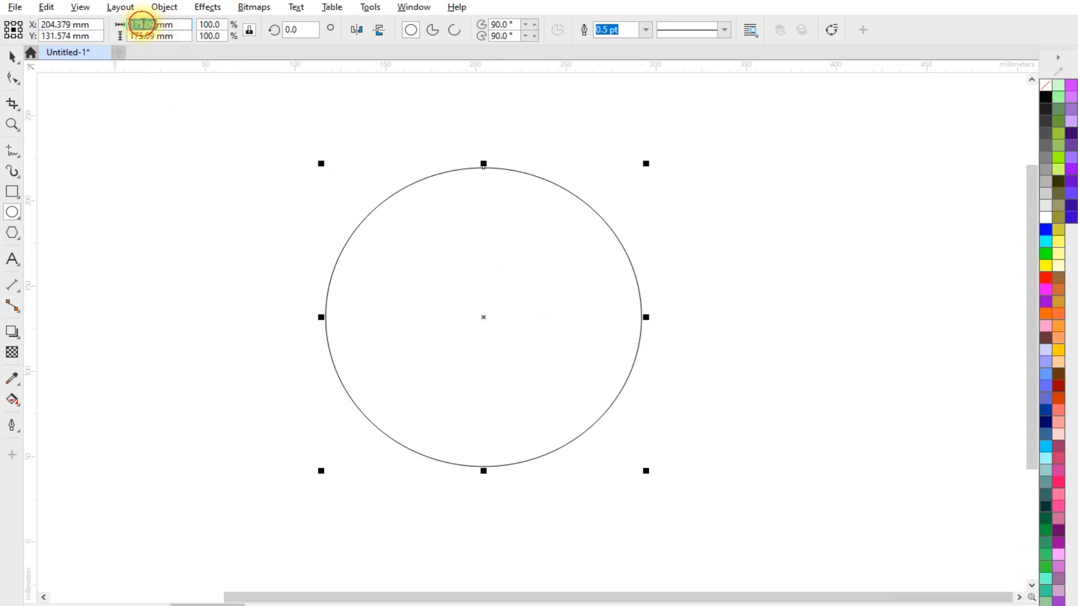
type("100")
key("Tab")
type("100")
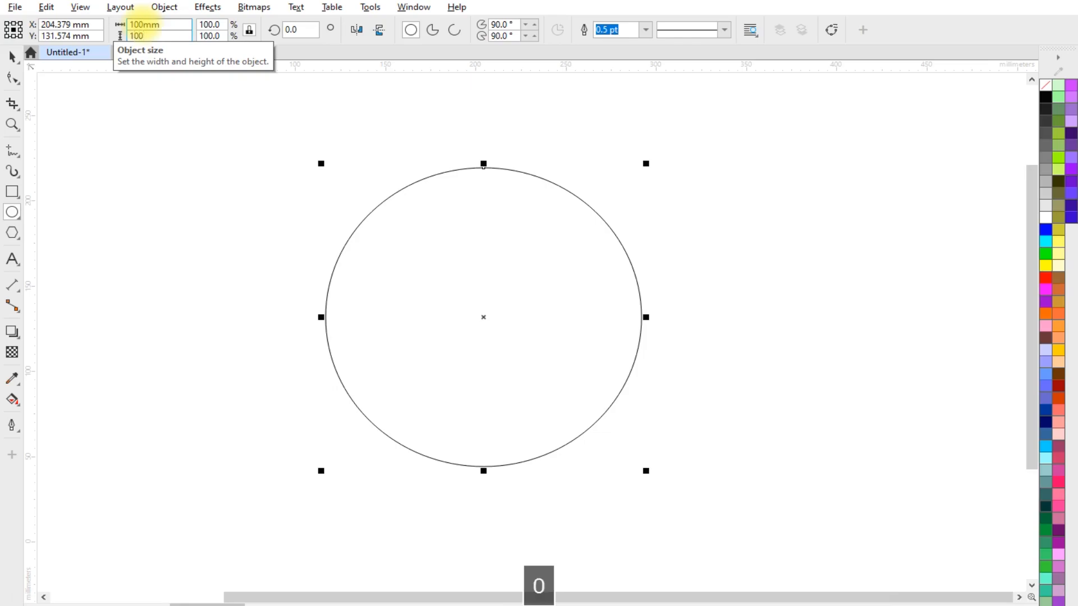
key("Return")
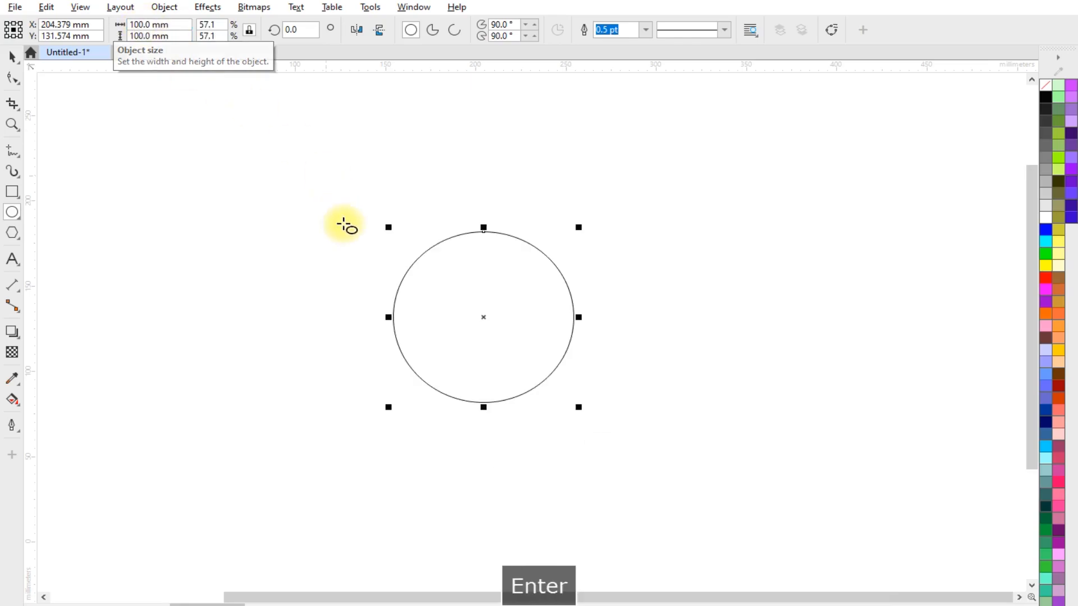
scroll(513, 320, "up", 1)
scroll(509, 321, "up", 1)
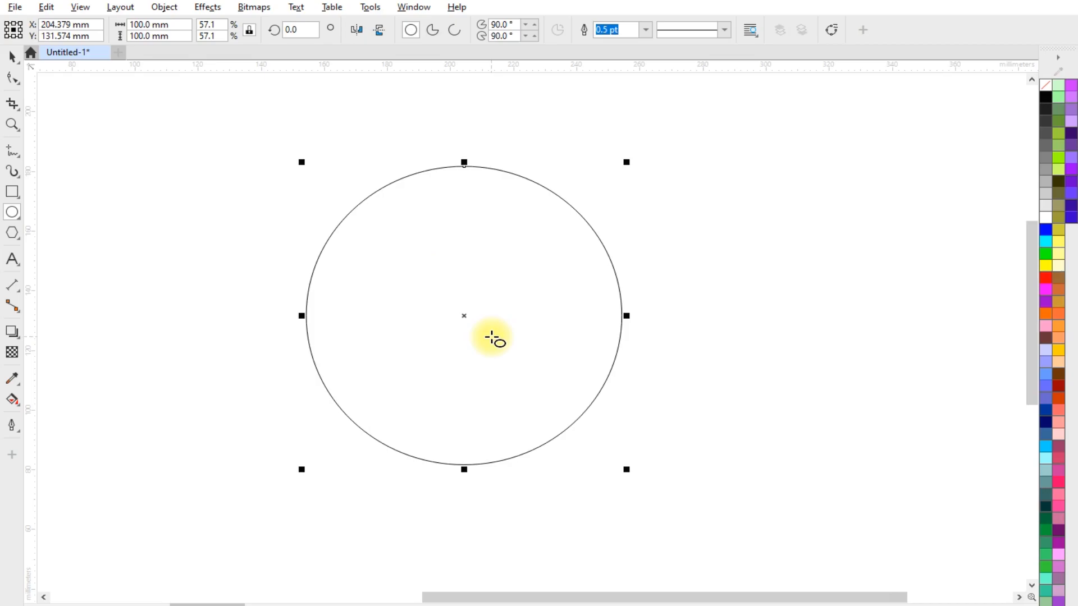
- Delete the circle and draw a square in its place, setting its size to 100 × 100 mm
key("Delete")
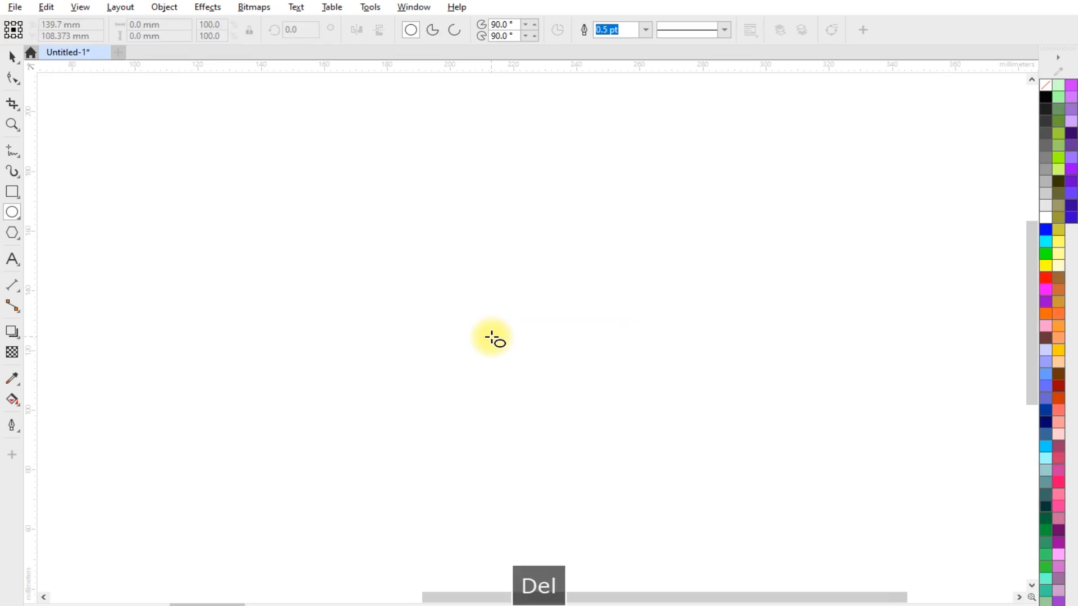
left_click(12, 192)
left_click_drag(336, 172, 629, 449)
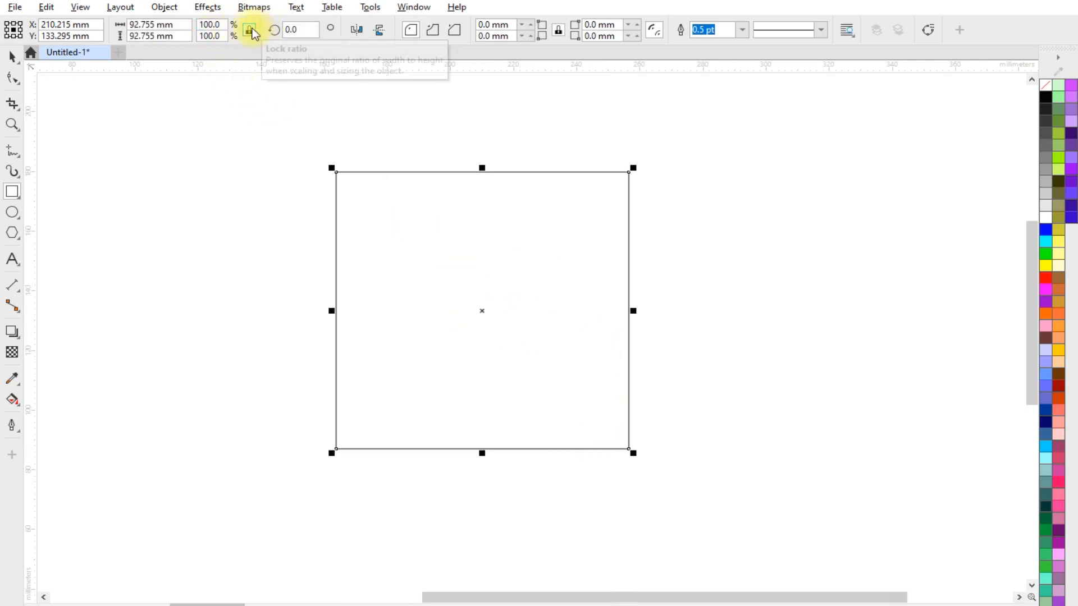
left_click(138, 24)
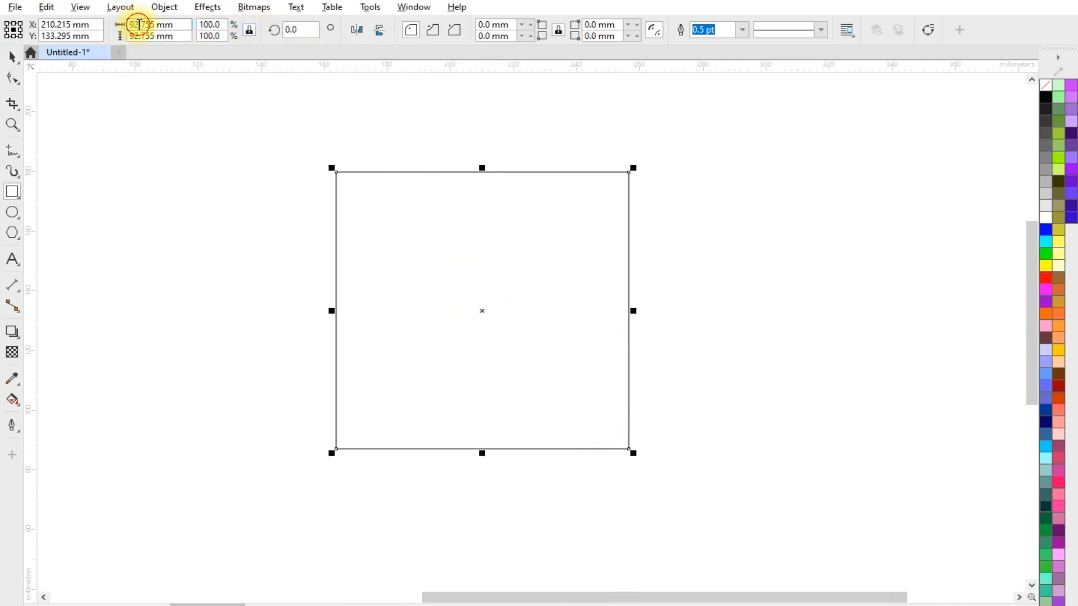
type("1")
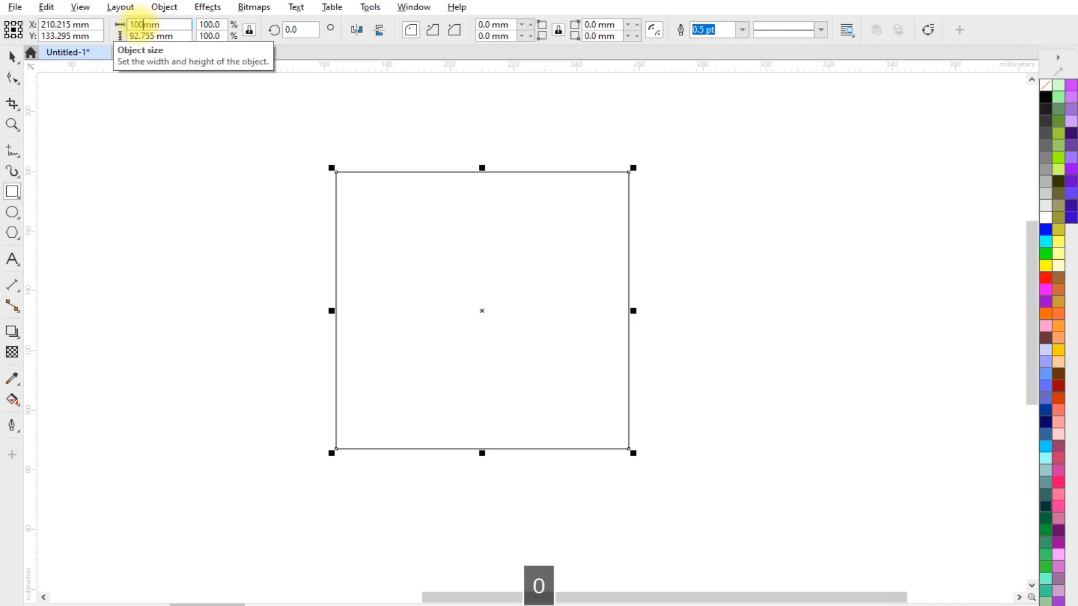
type("00")
key("Return")
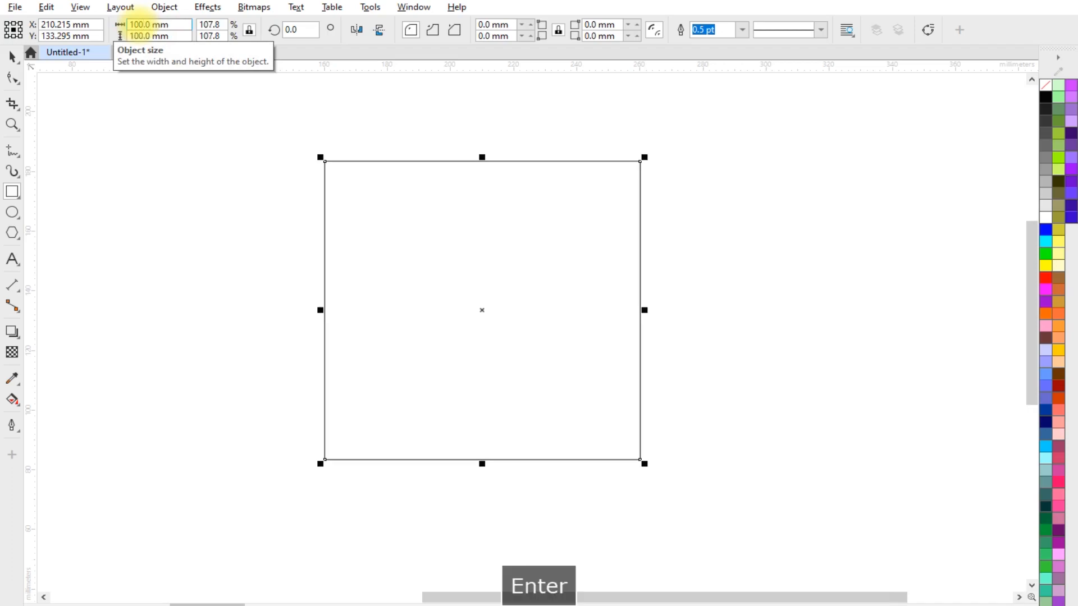
double_click(220, 25)
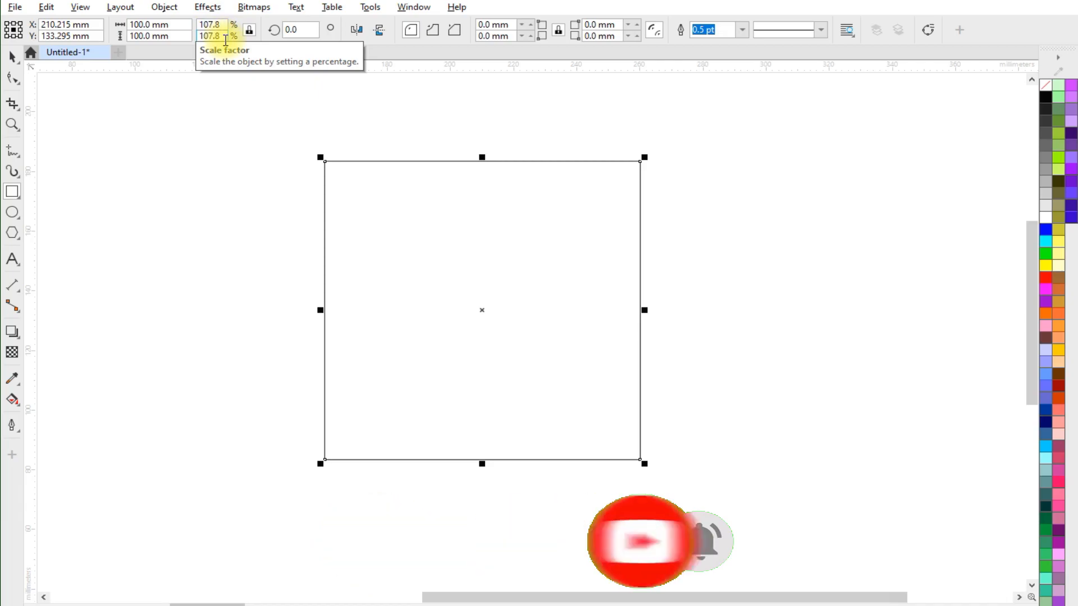
- Draw a 100 mm circle inscribed in the square, snapping to its opposite corners, and check the snap-to-objects option
left_click(12, 213)
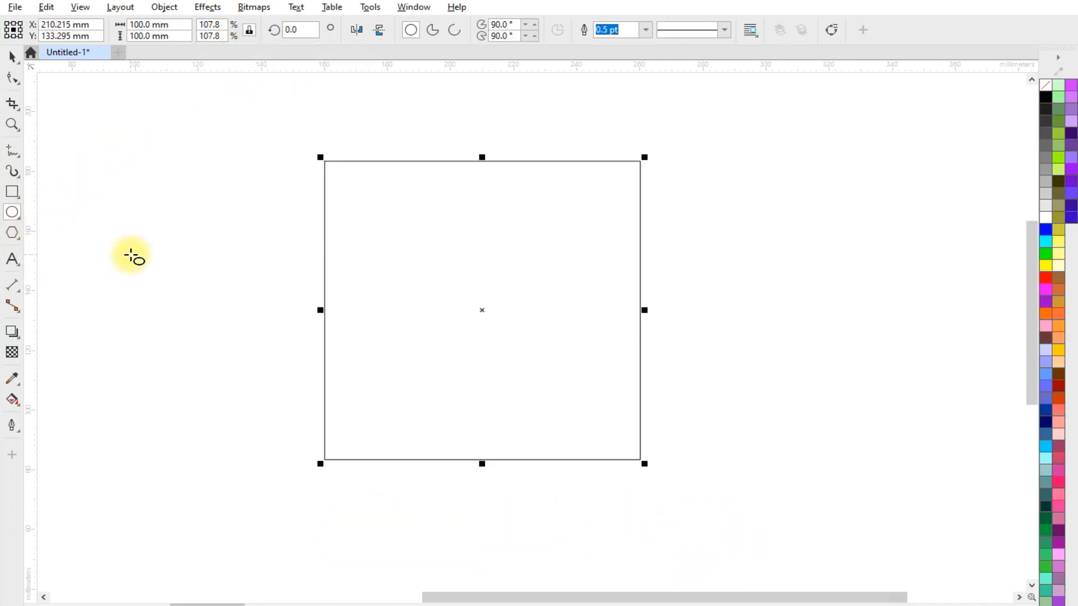
left_click(11, 57)
left_click(231, 171)
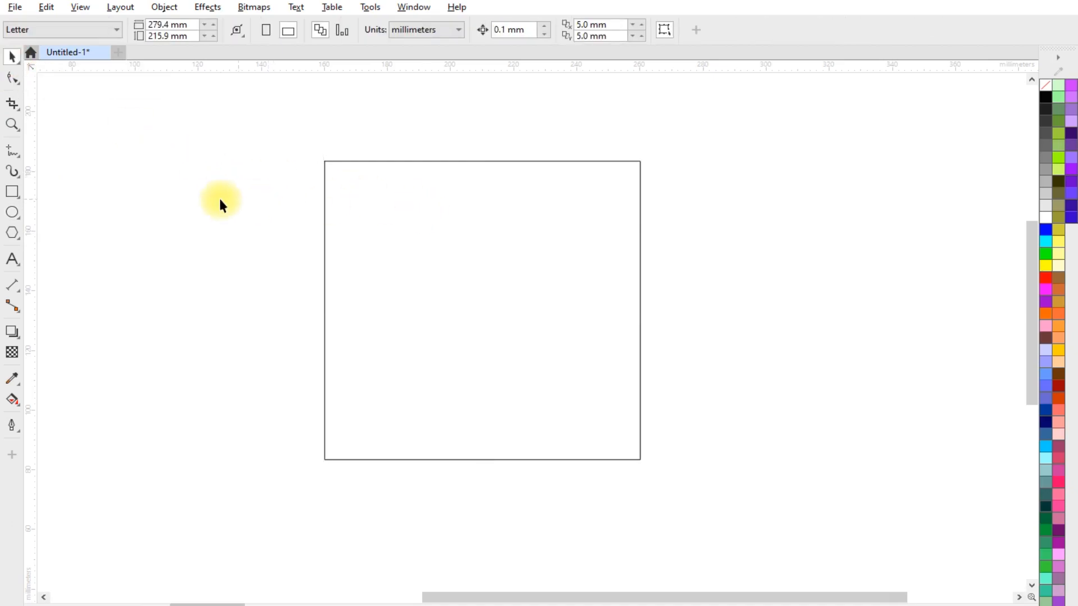
left_click(12, 212)
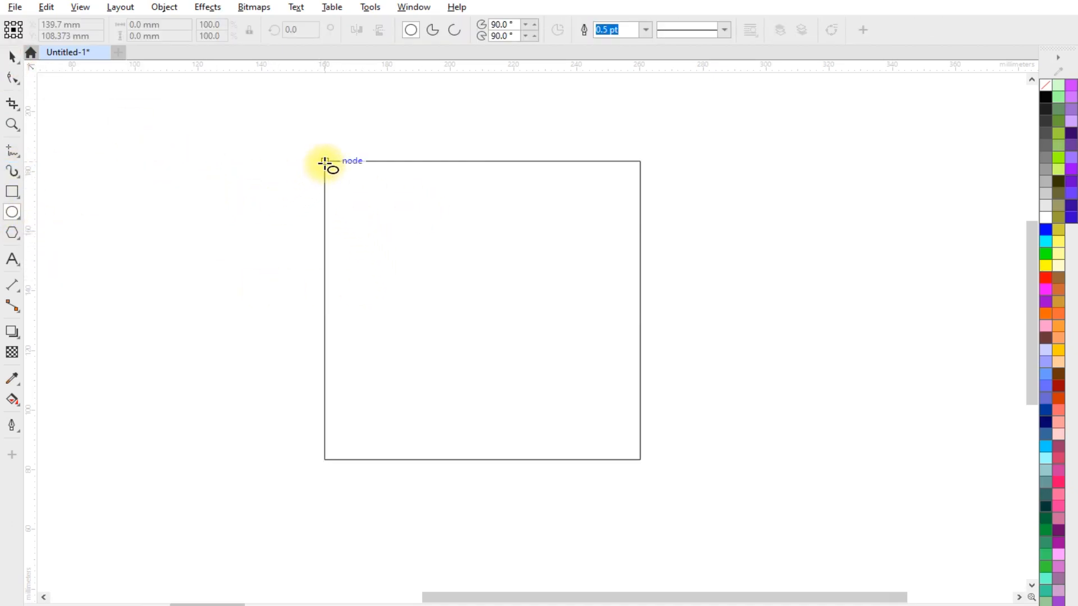
left_click_drag(325, 162, 641, 460)
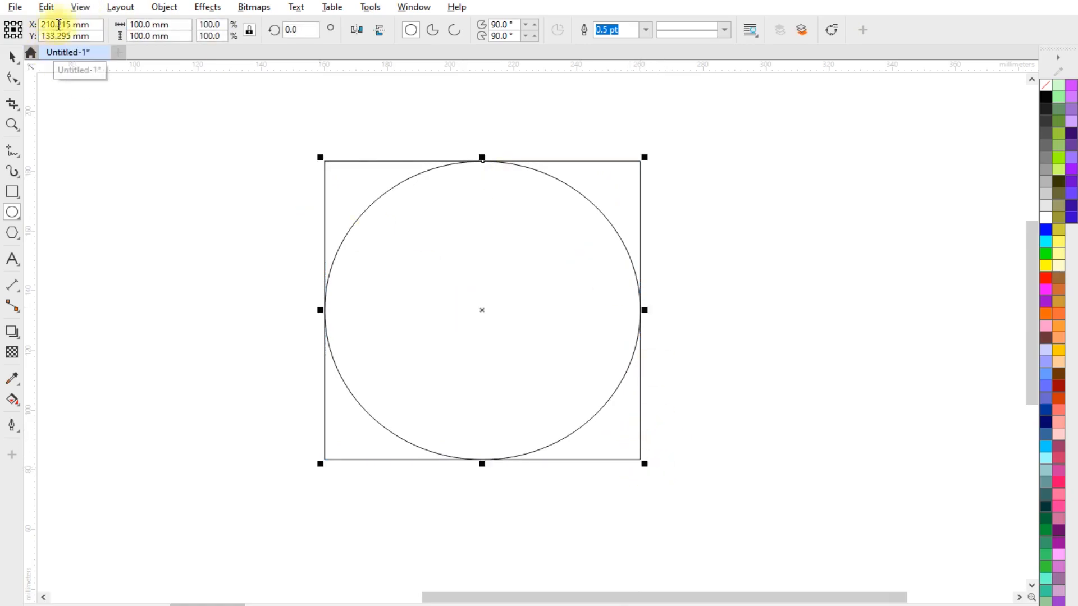
left_click(80, 8)
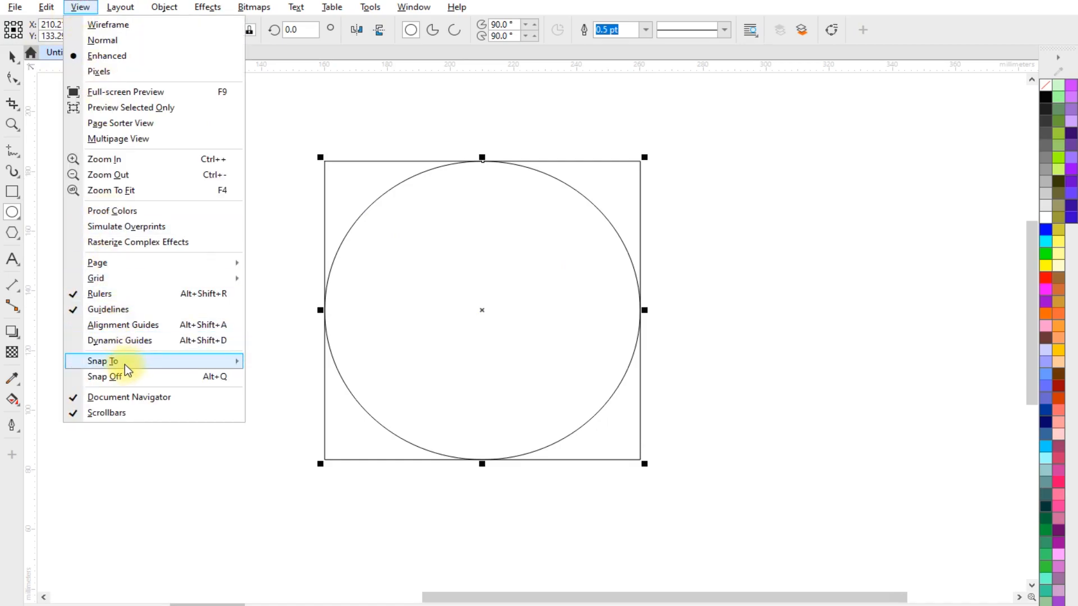
mouse_move(125, 365)
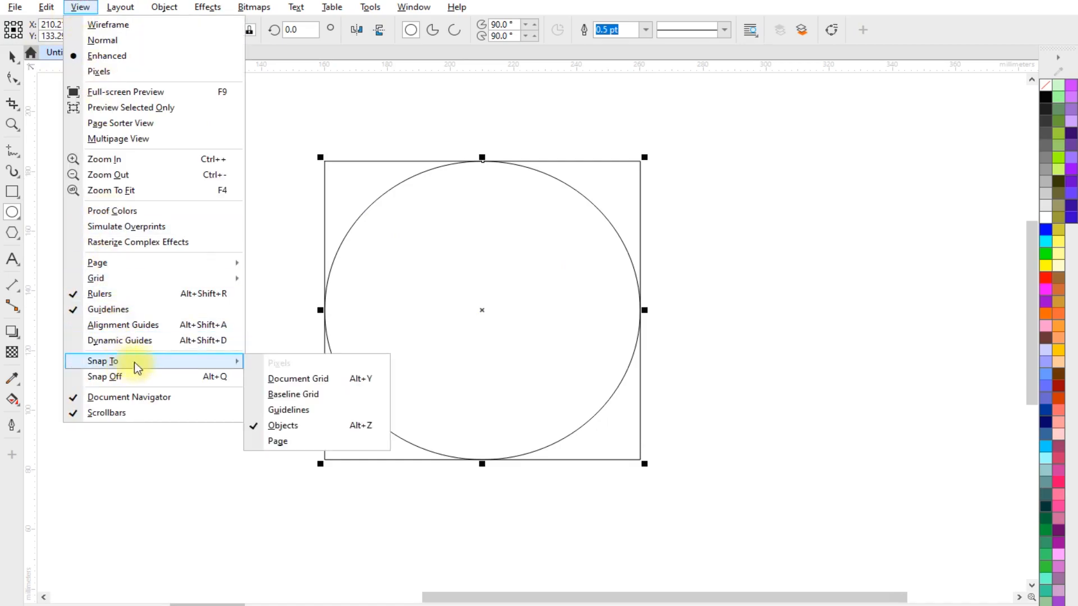
left_click(313, 424)
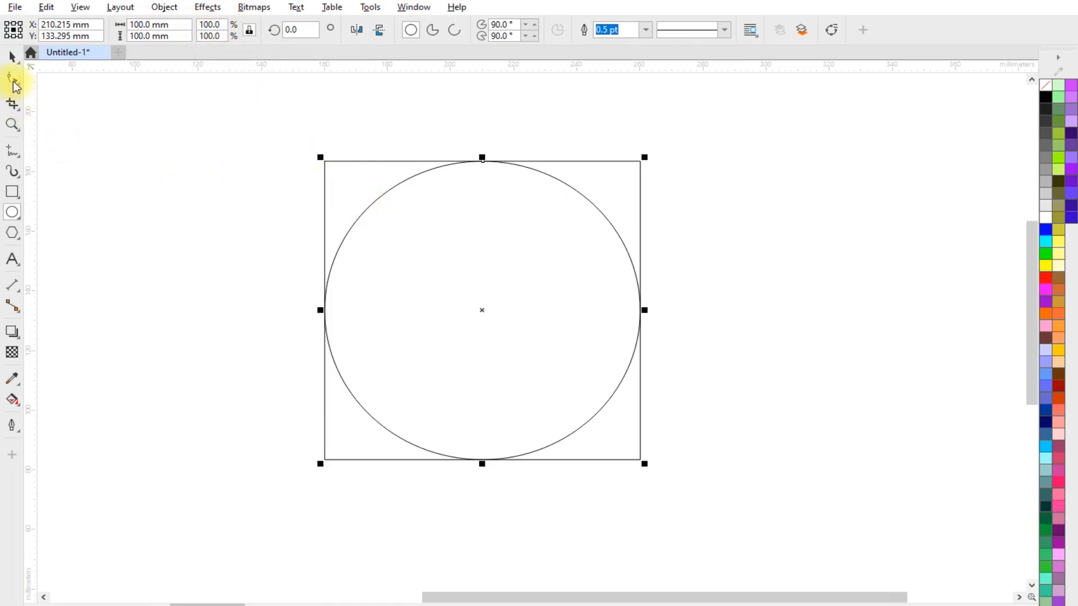
- Delete the guide square around the circle and select the circle
left_click(12, 56)
left_click(179, 157)
left_click(340, 162)
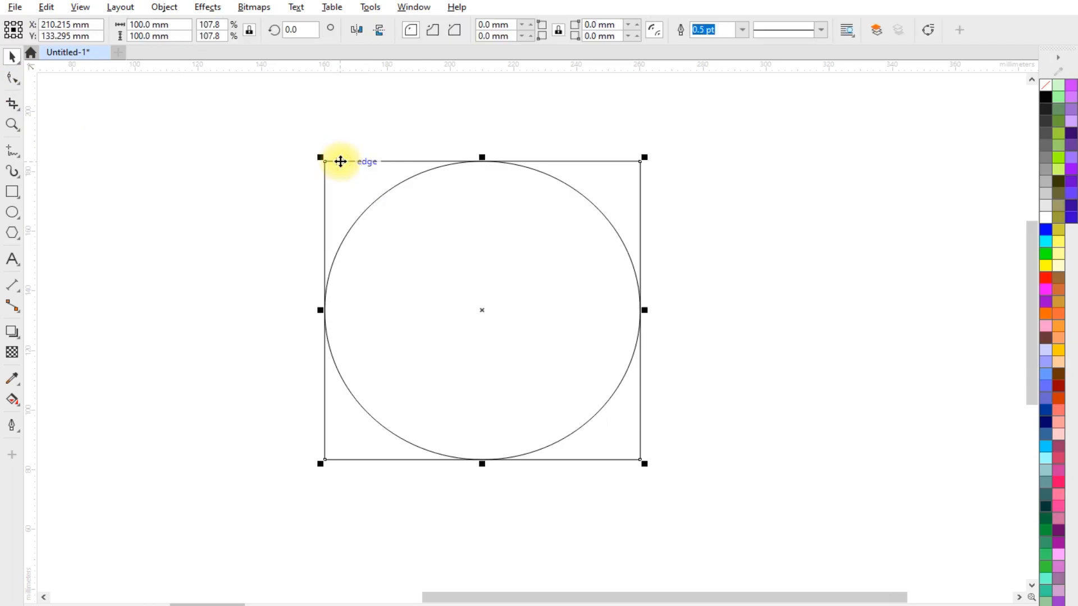
key("Delete")
left_click(482, 208)
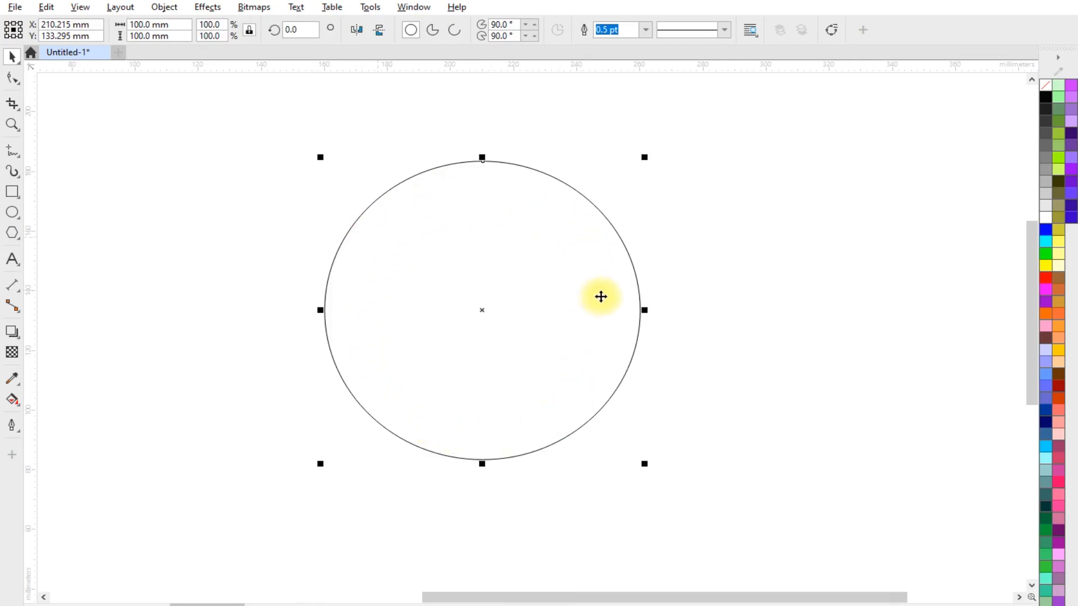
- Reshape the circle into a wedge spanning 90° to 135°, trying the arc type before returning it to a pie
left_click(13, 78)
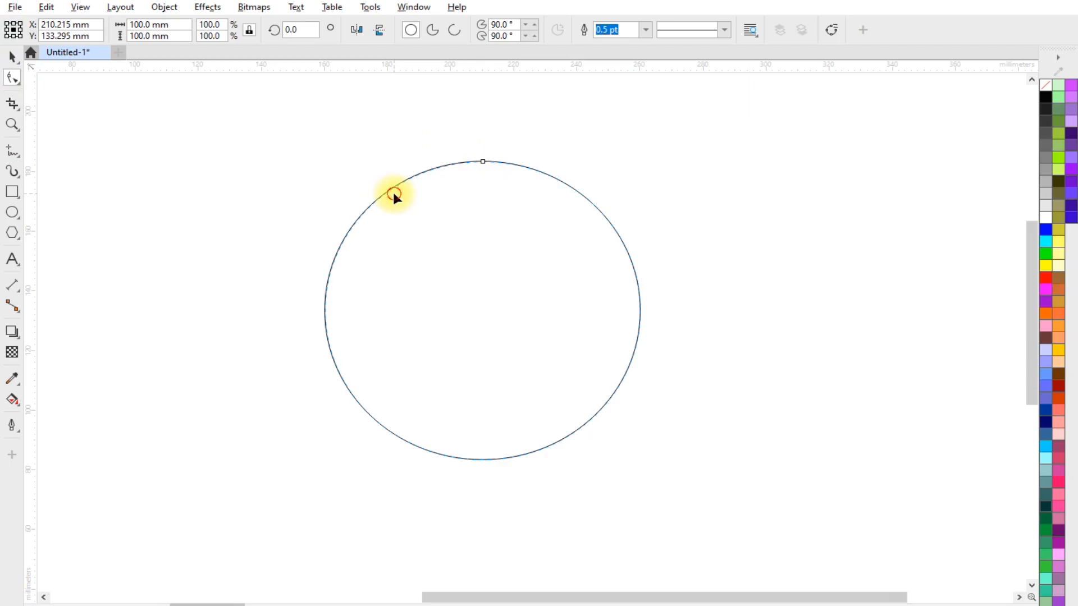
left_click_drag(483, 162, 392, 230)
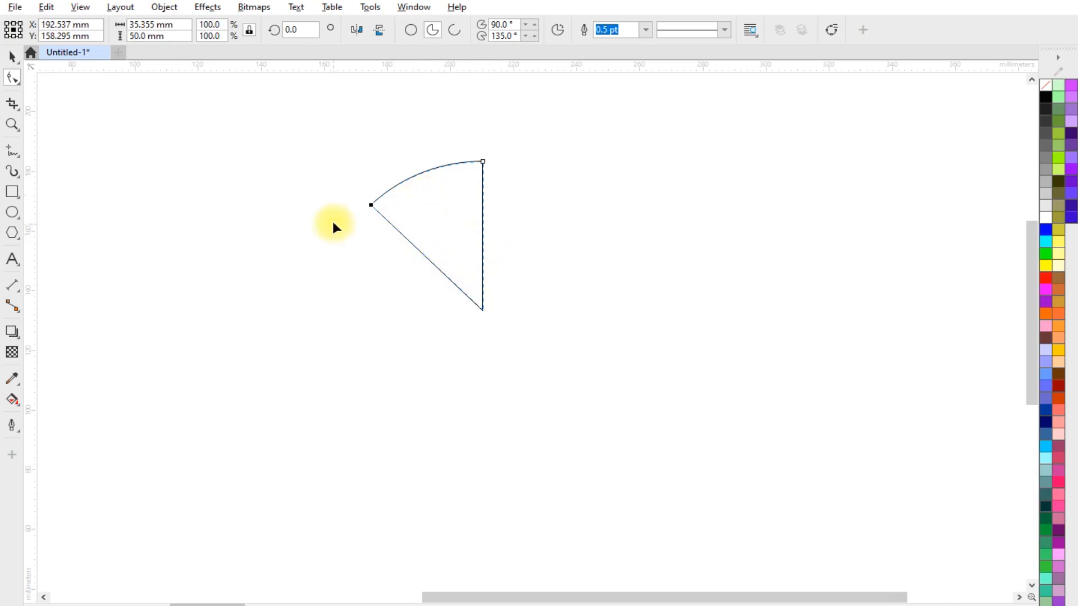
left_click(454, 30)
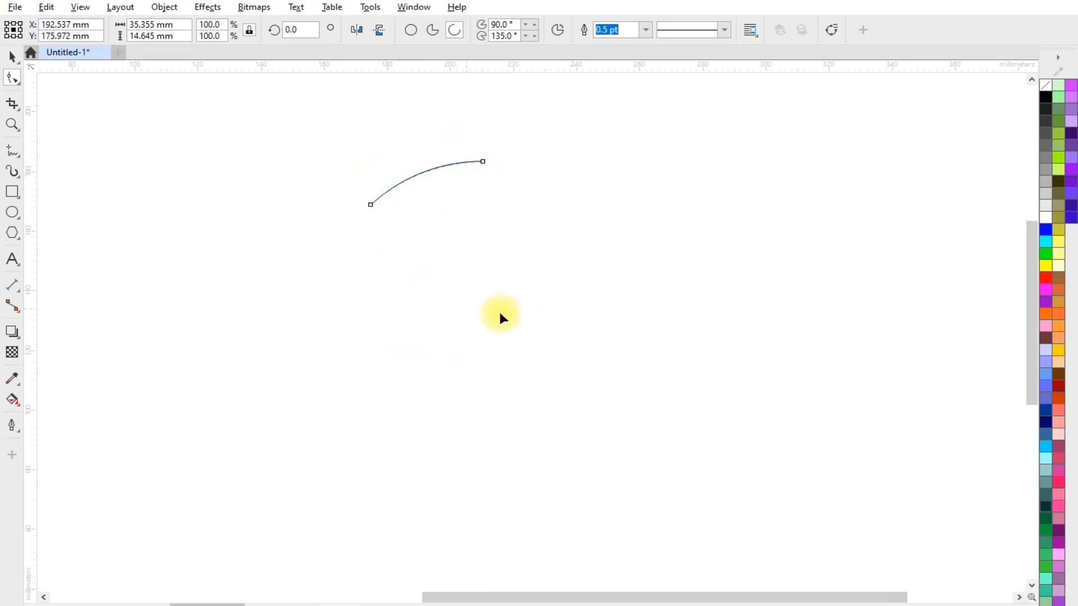
left_click(432, 32)
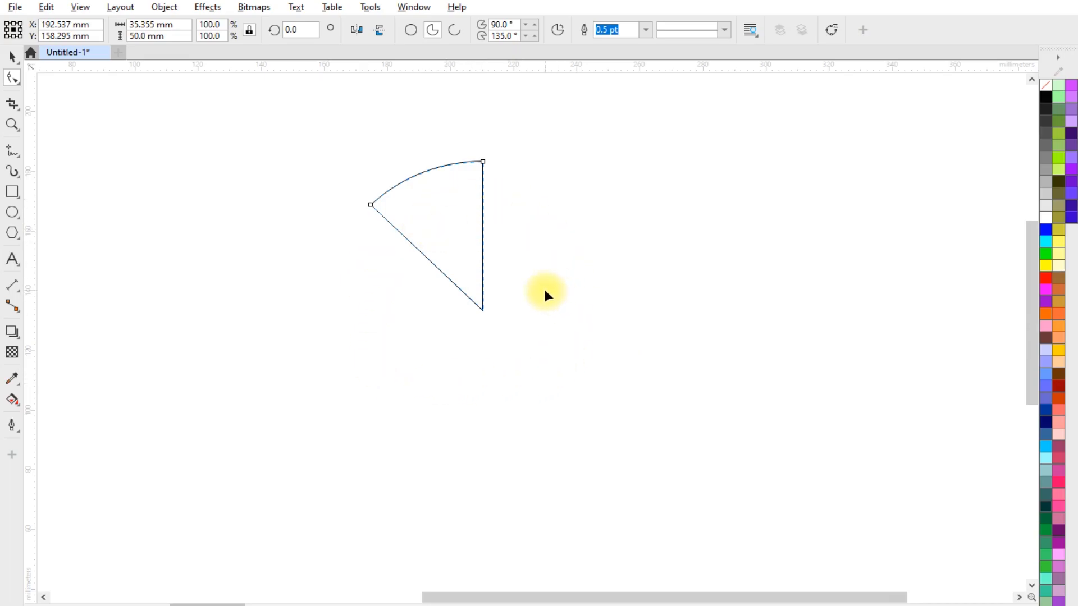
- Move the wedge's rotation centre to its lower tip and rotate a copy 45° clockwise beside the original
left_click(12, 57)
left_click(459, 204)
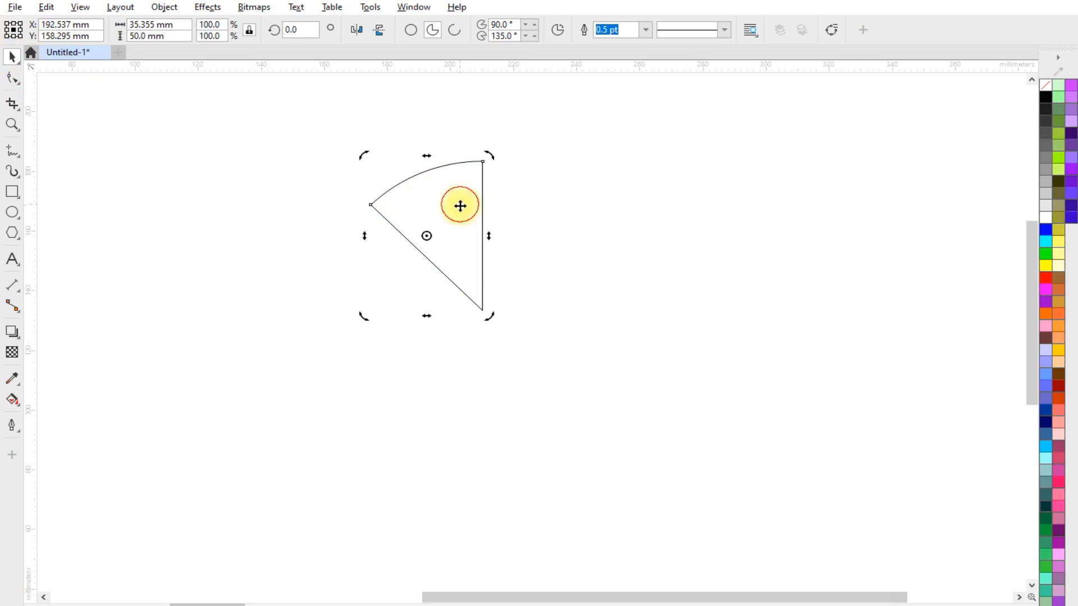
left_click_drag(427, 235, 480, 311)
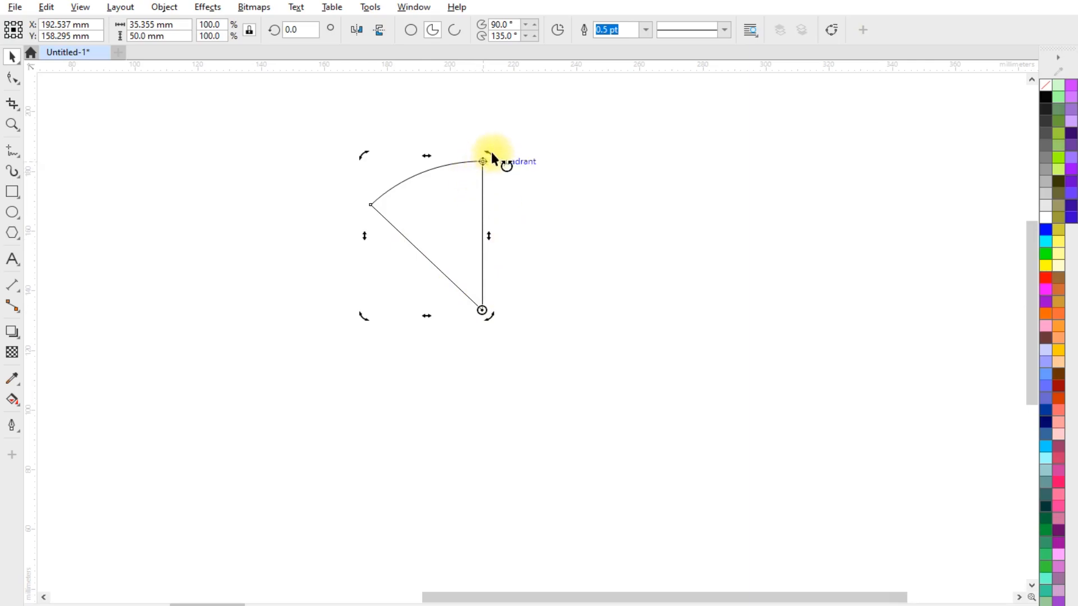
left_click_drag(489, 152, 578, 221)
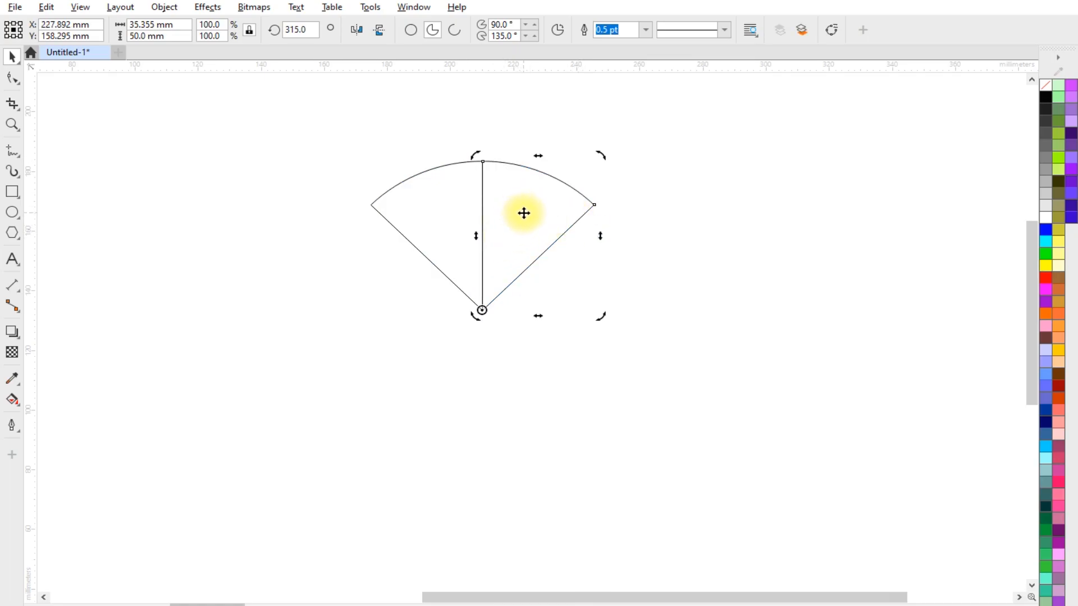
- Scale the rotated wedge copy to 120 %
left_click(209, 24)
double_click(209, 23)
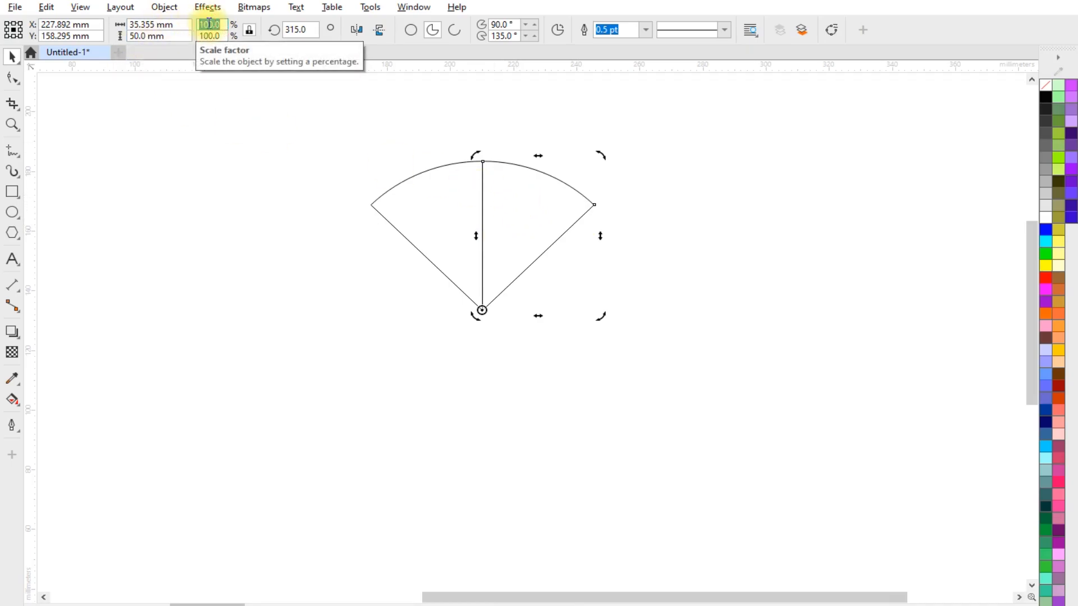
type("120")
key("Return")
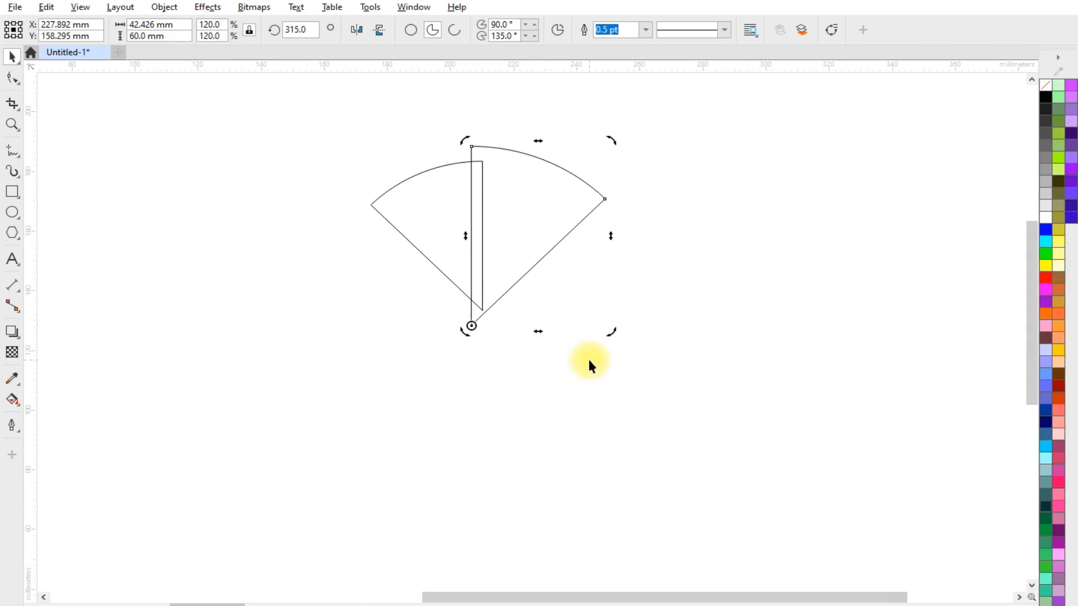
- Duplicate the scaled wedge seven times, repeating the rotation and enlargement to build a full spiral of wedges
key("ctrl+d")
key("ctrl+d")
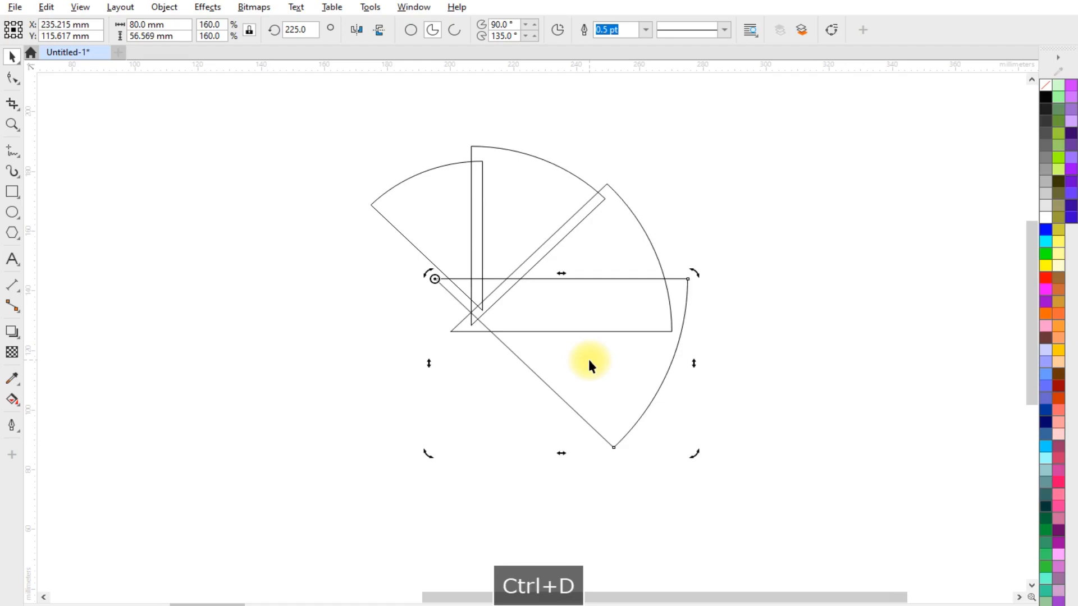
key("ctrl+d")
key("ctrl+d")
key("ctrl+d")
key("ctrl+d")
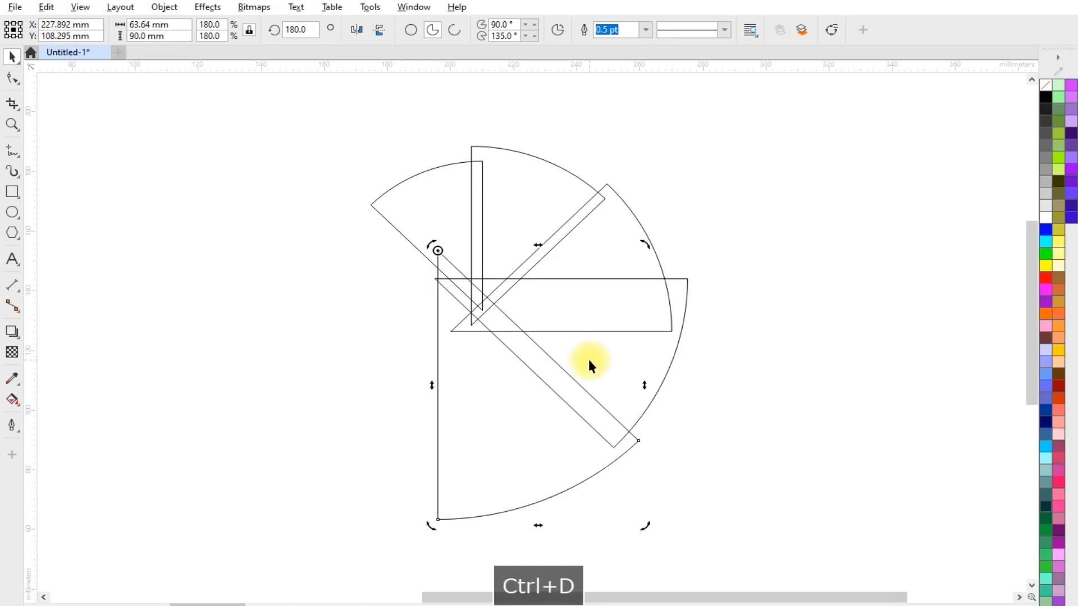
key("ctrl+d")
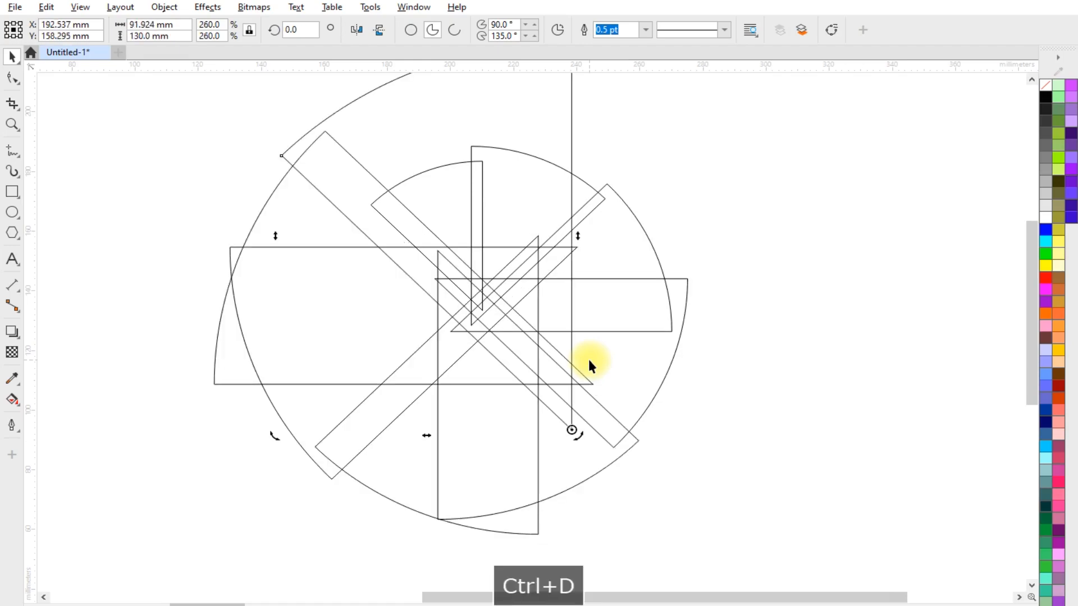
scroll(553, 396, "down", 2)
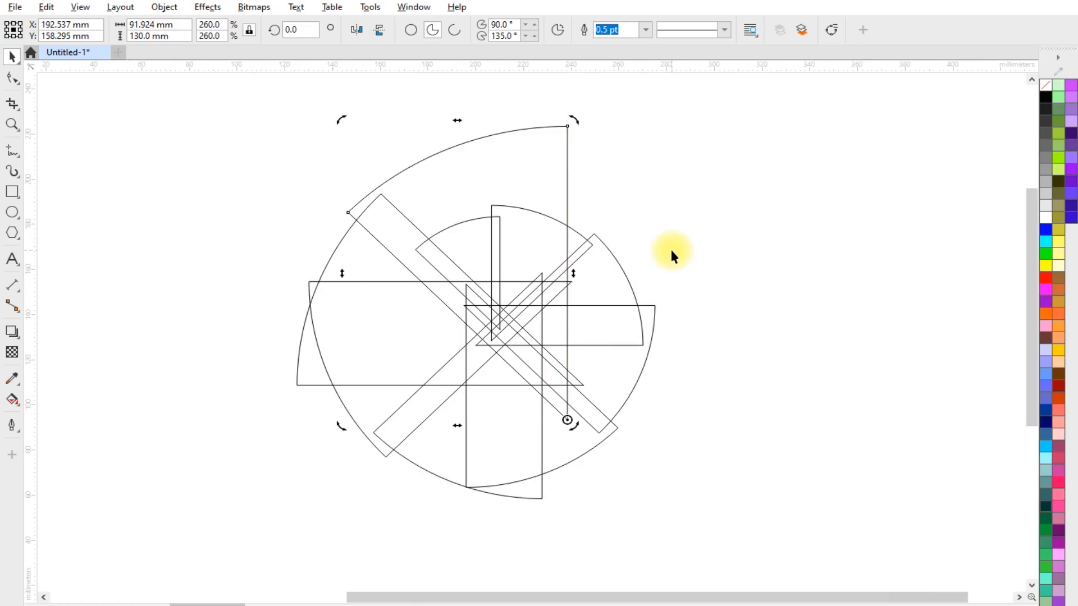
scroll(659, 292, "up", 1)
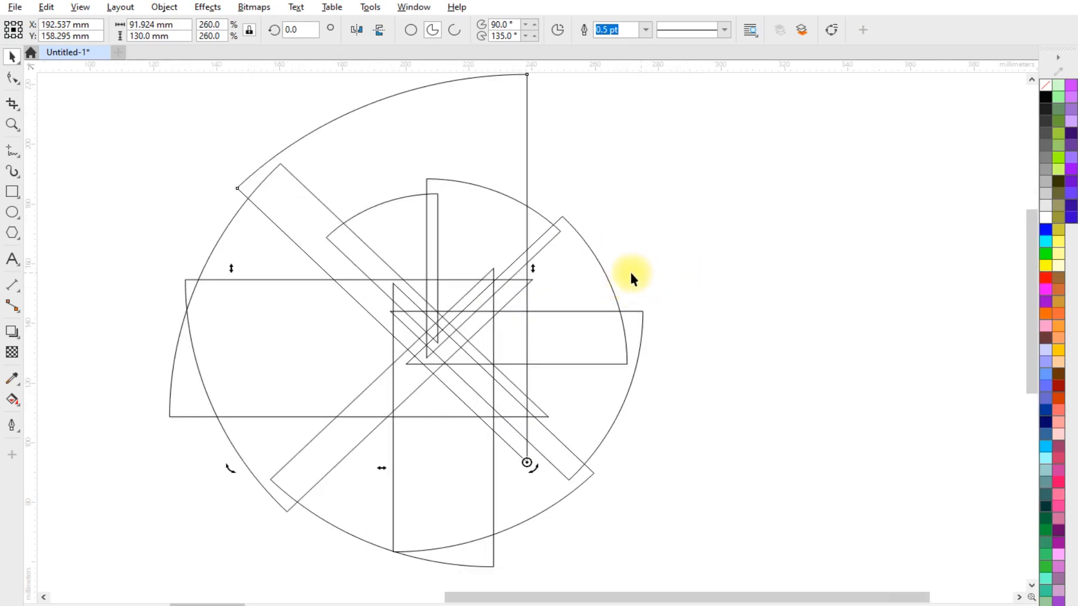
- Pull the original 100 % wedge out of the spiral and delete it
left_click(683, 242)
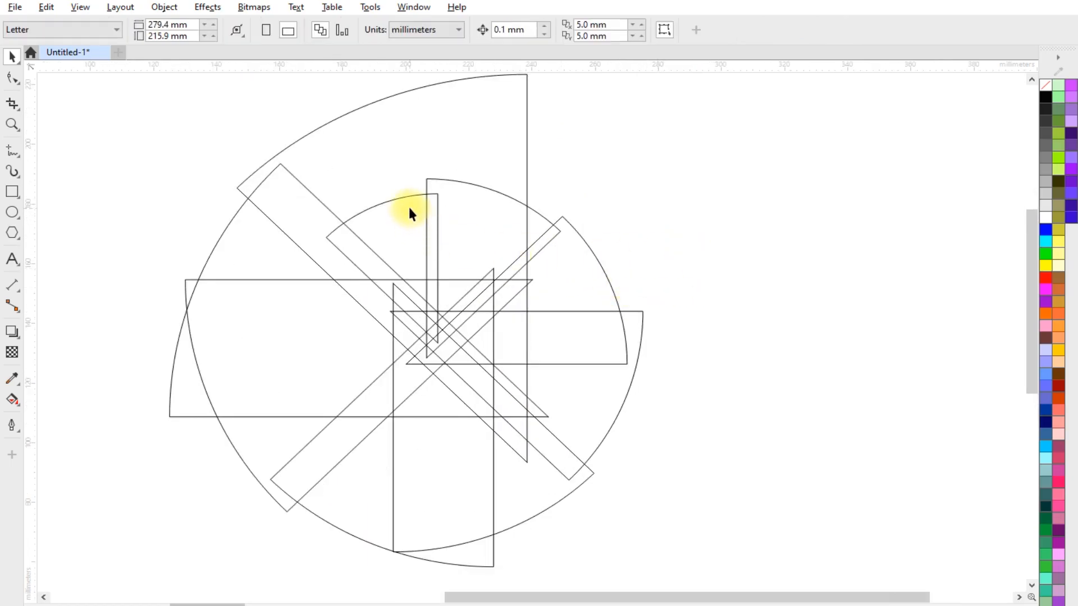
left_click_drag(405, 196, 674, 169)
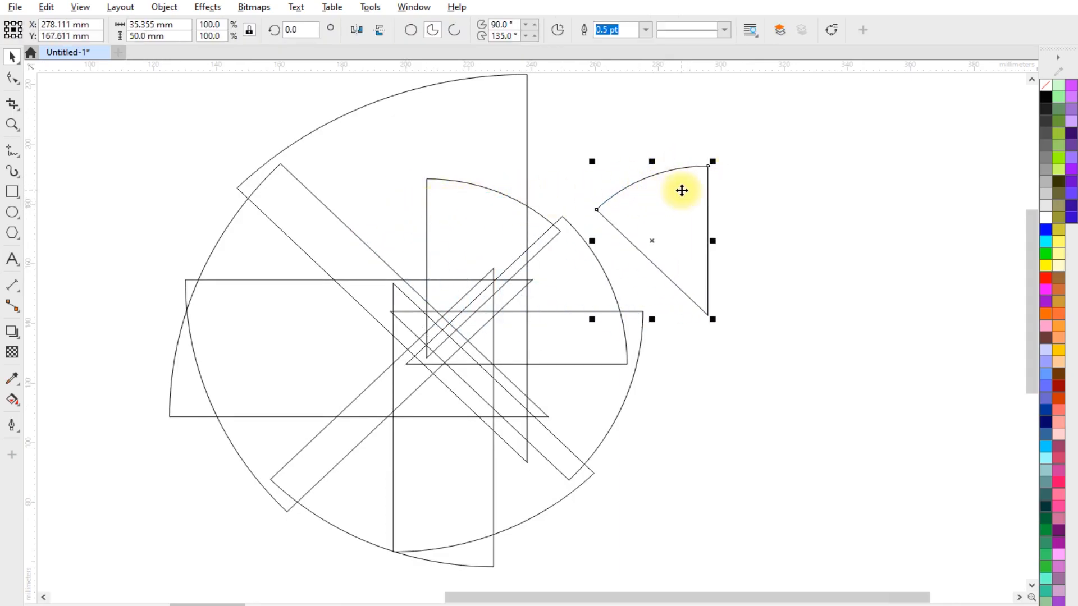
key("Delete")
scroll(301, 211, "down", 1)
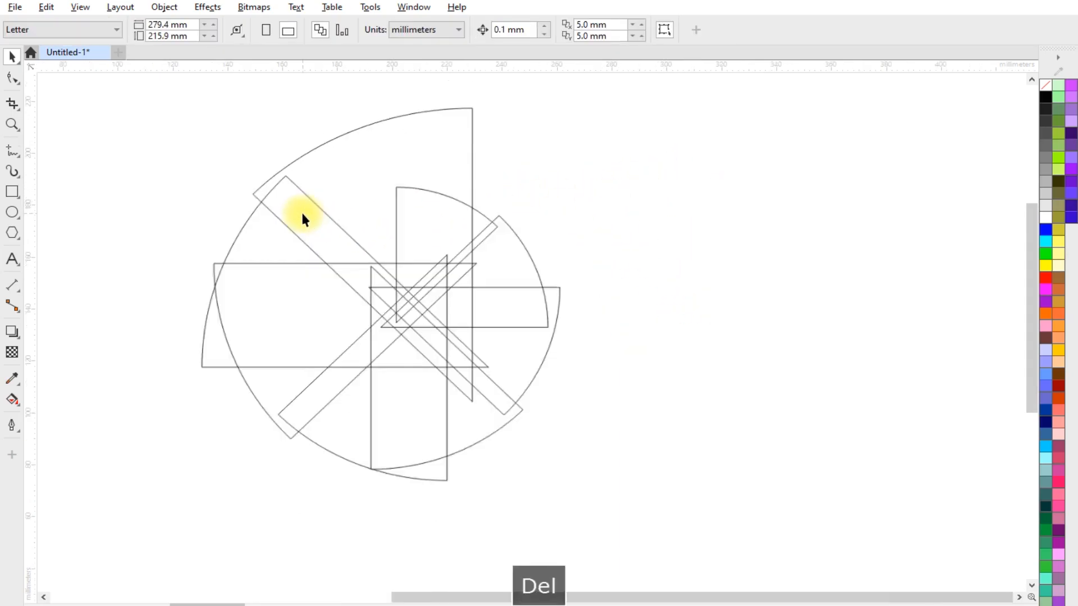
- Move the 120 % wedge clear of the overlapping shapes and snap the 260 % wedge's tip onto its tip
left_click(404, 184)
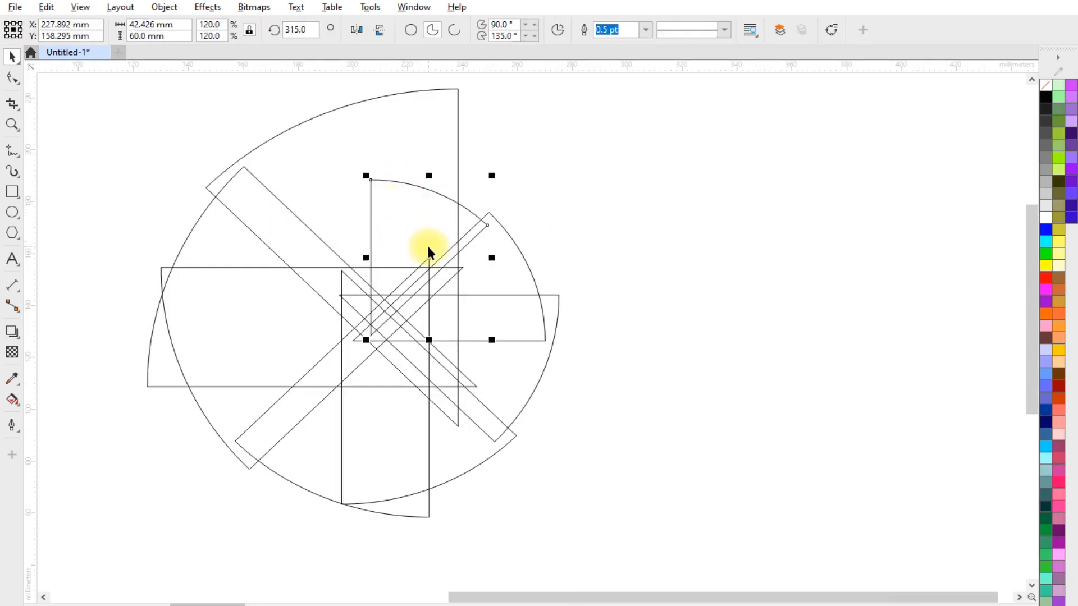
left_click_drag(429, 258, 654, 231)
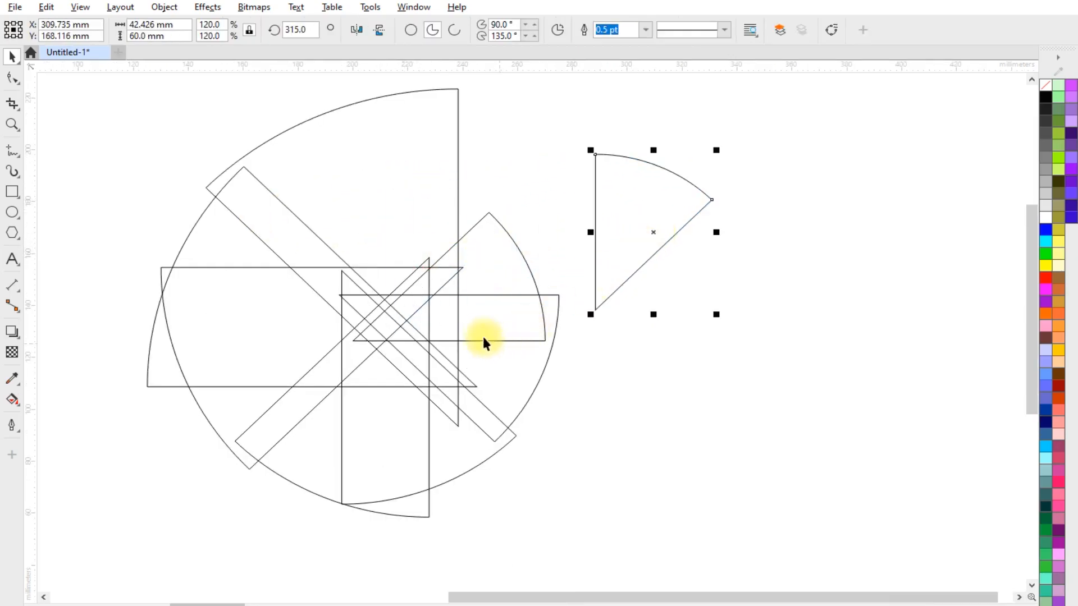
left_click(440, 208)
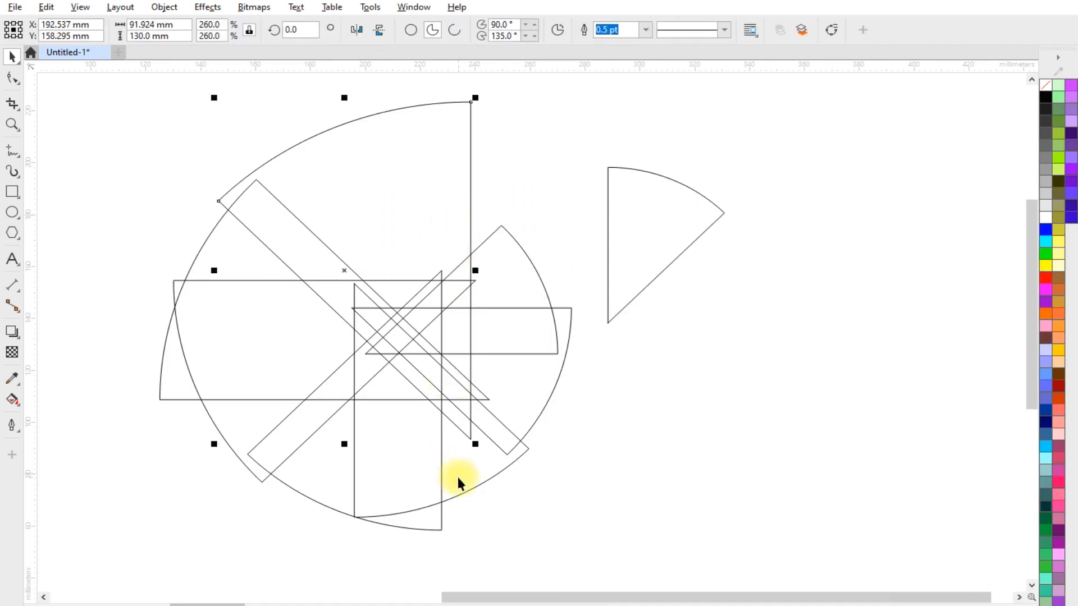
left_click_drag(470, 440, 608, 323)
- Snap the tips of the 140 %, 160 % and 180 % wedges onto the shared centre point beside the 120 % wedge
left_click(509, 296)
left_click_drag(365, 354, 608, 323)
left_click(369, 323)
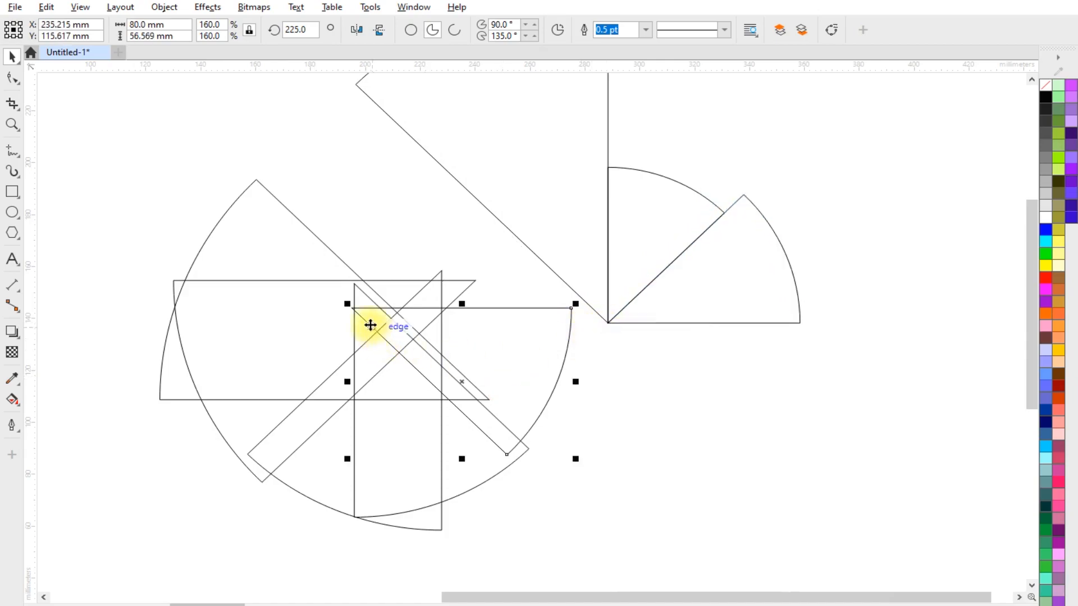
left_click_drag(354, 310, 610, 325)
left_click(506, 371)
left_click(467, 421)
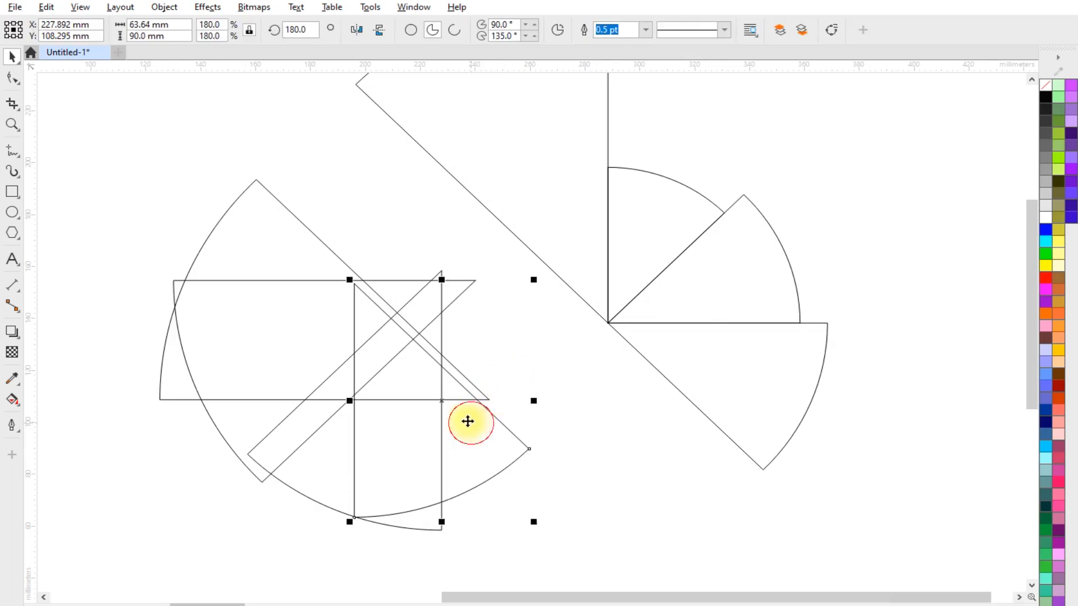
left_click_drag(356, 286, 608, 322)
- Snap the tips of the remaining 240 %, 200 % and 220 % wedges onto the shared centre point to complete the spiral
left_click(395, 335)
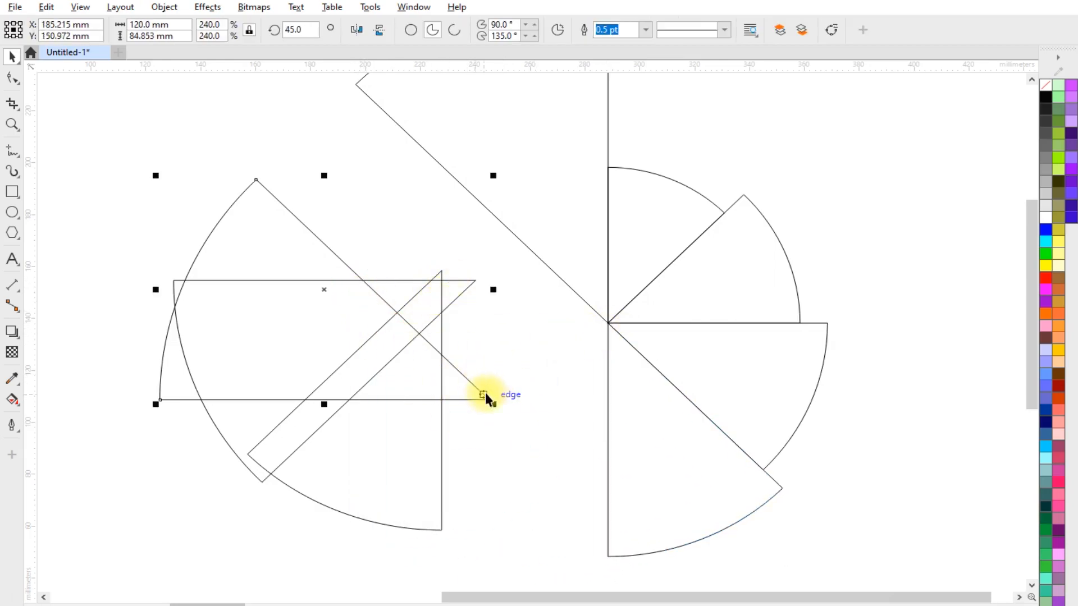
left_click_drag(488, 401, 607, 323)
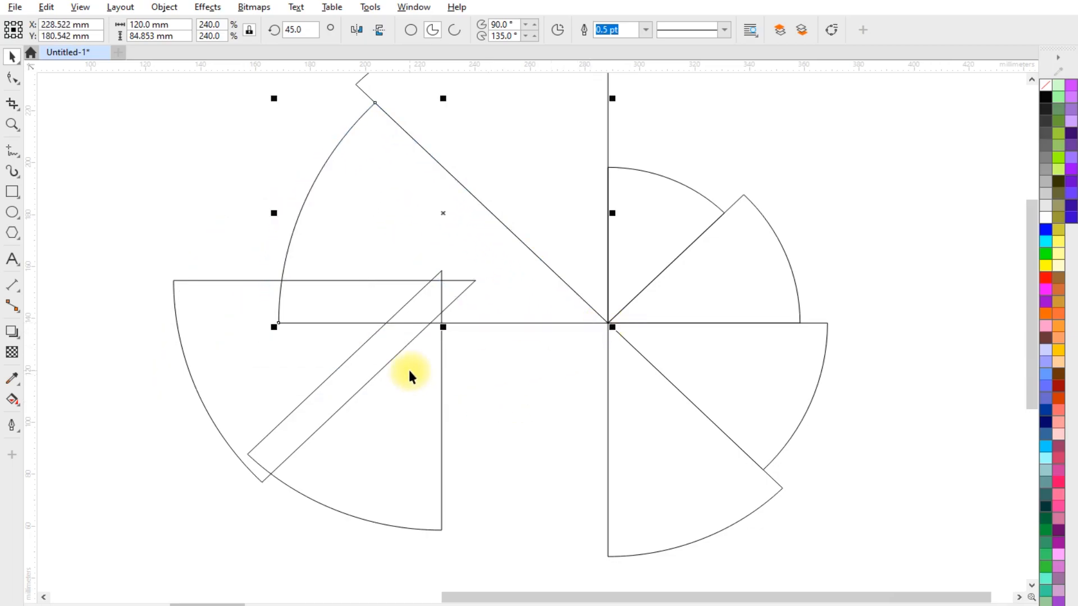
left_click(439, 292)
left_click_drag(441, 275, 608, 322)
left_click(375, 368)
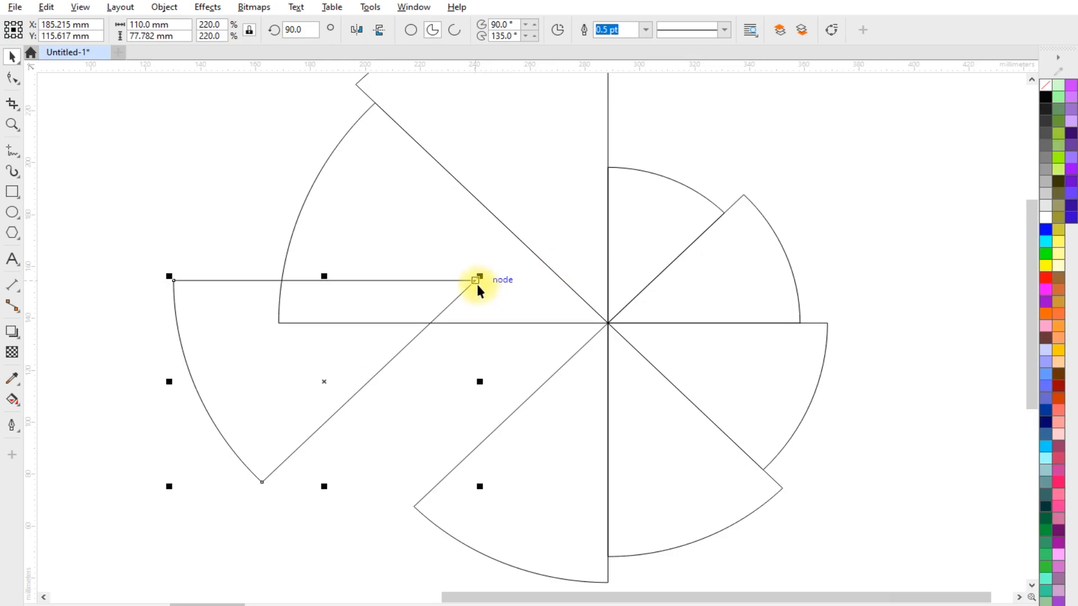
left_click_drag(476, 280, 607, 324)
- Fill the four smallest wedges, clockwise from the smallest, with cyan, green, yellow and red
scroll(398, 382, "down", 1)
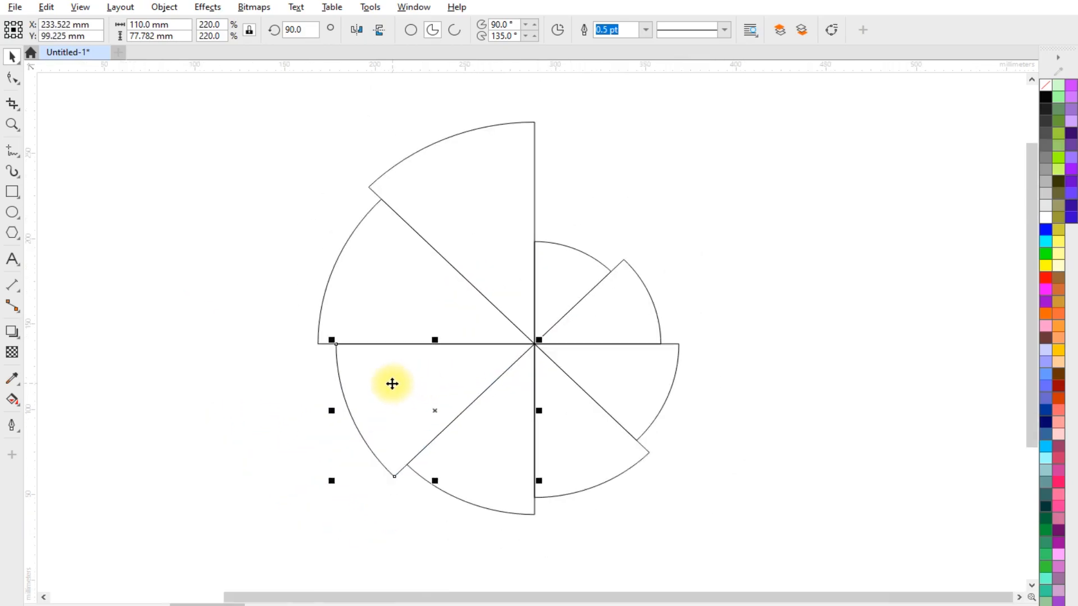
scroll(380, 395, "down", 1)
scroll(550, 365, "up", 1)
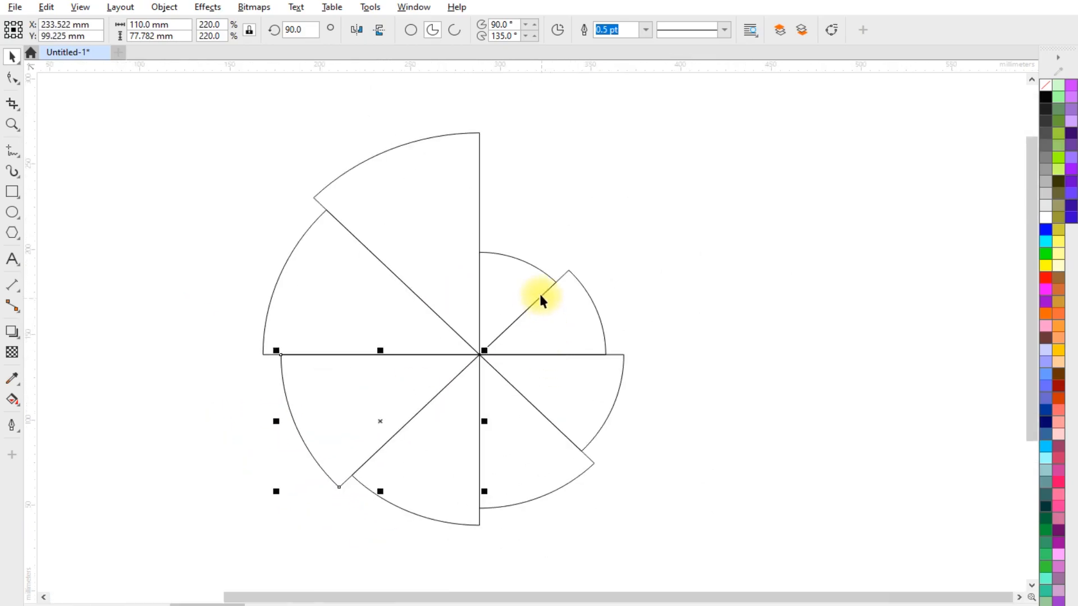
double_click(525, 277)
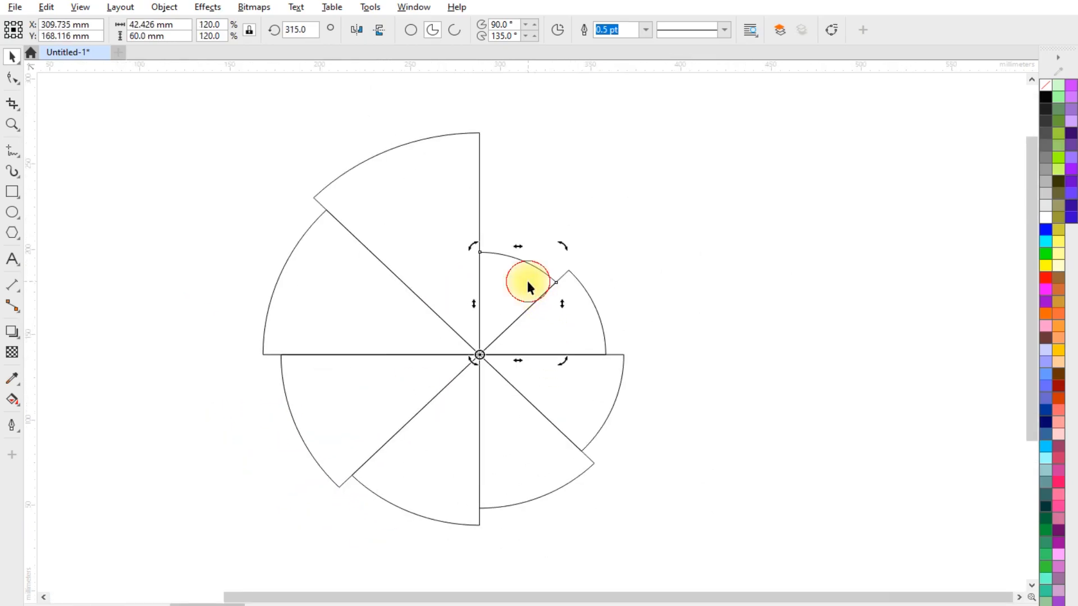
left_click(1045, 241)
left_click(598, 315)
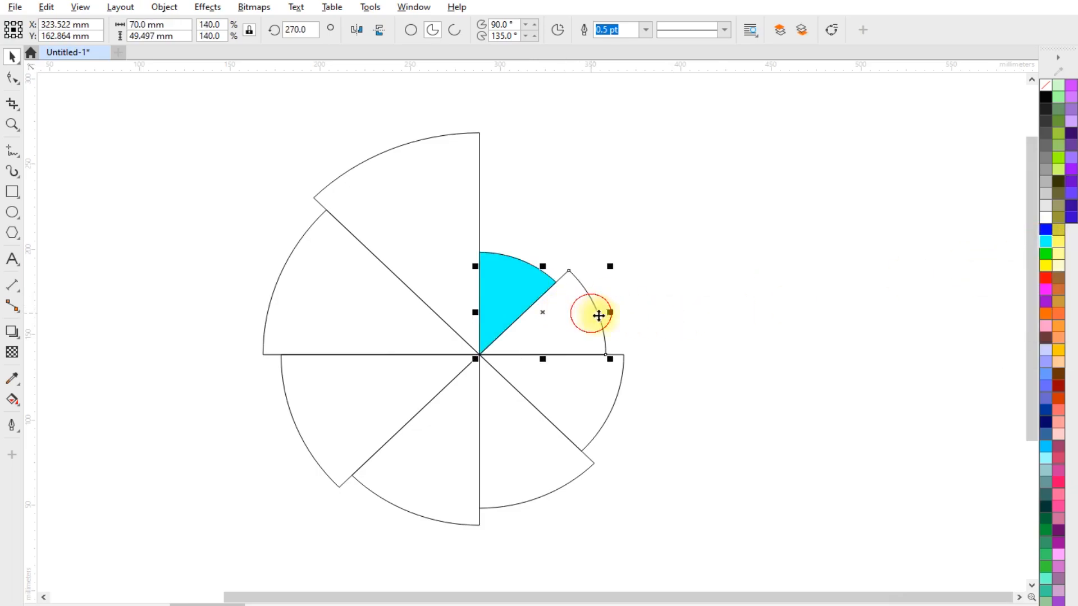
left_click(1045, 254)
left_click(567, 374)
left_click(1045, 264)
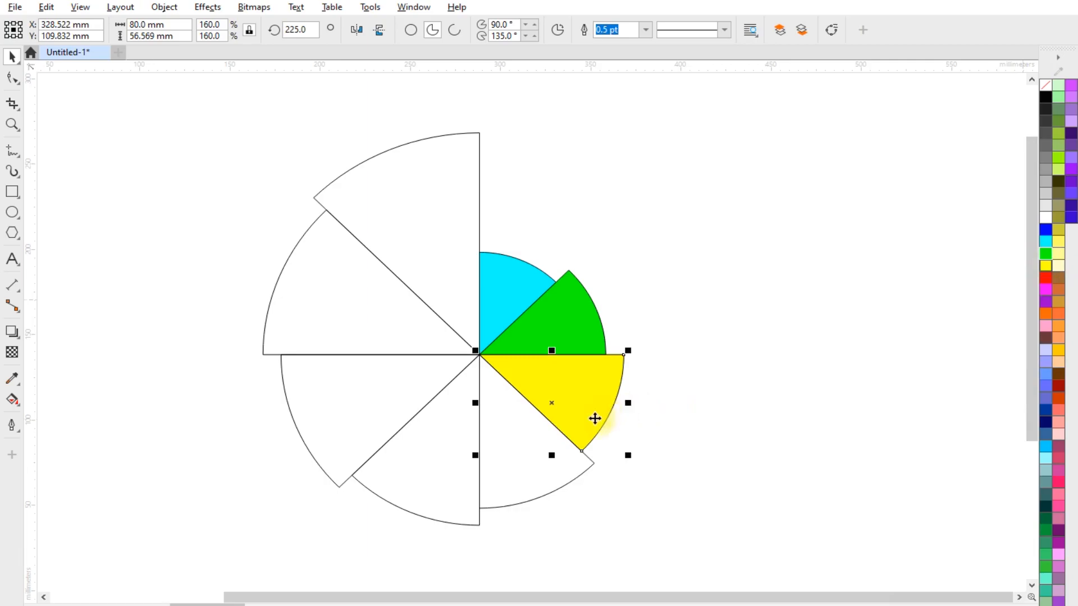
left_click(556, 445)
left_click(1045, 278)
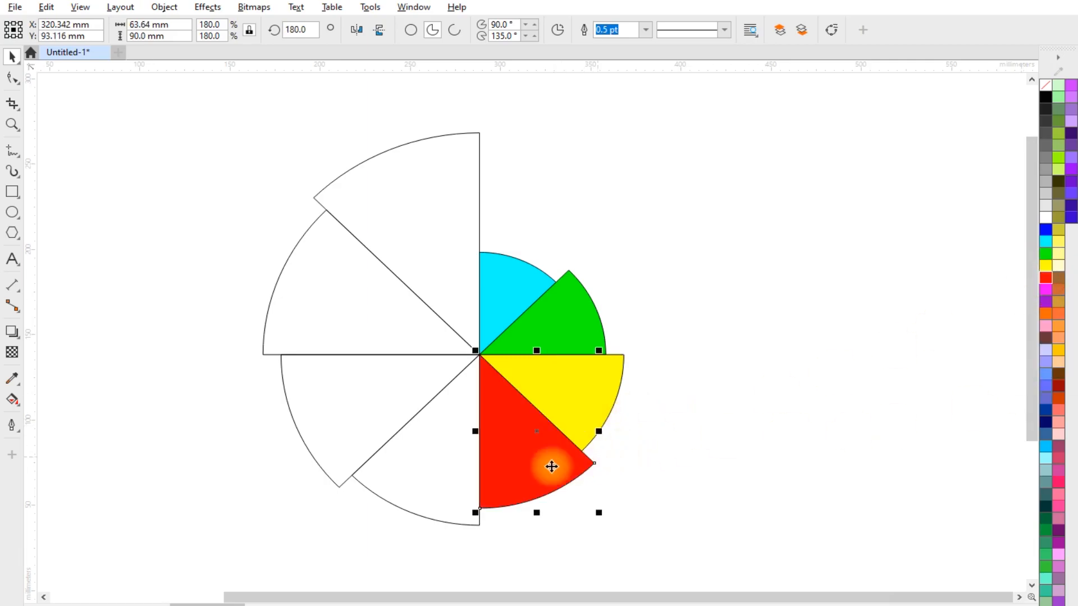
- Fill the four largest wedges, clockwise after the red one, with magenta, orange, pink and sky blue, and deselect everything
left_click(447, 449)
left_click(1045, 289)
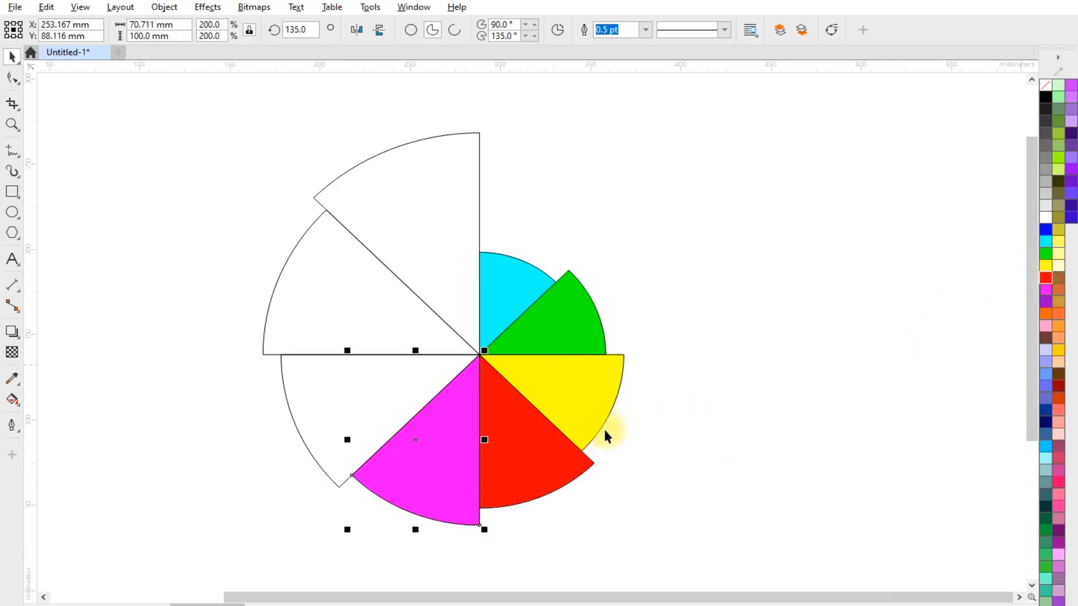
left_click(392, 386)
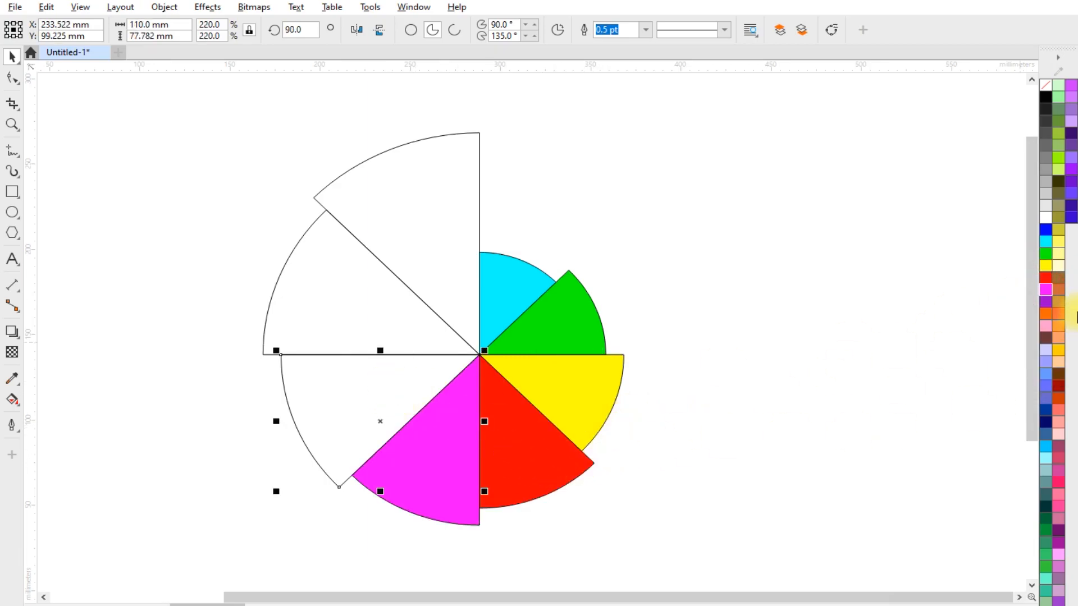
left_click(1045, 313)
left_click(340, 318)
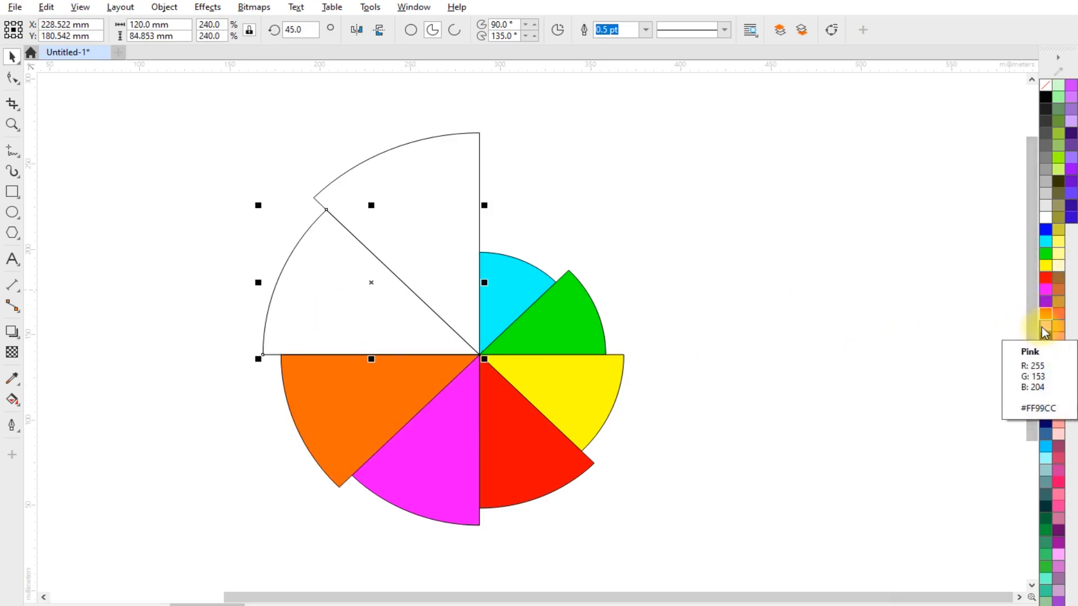
left_click(1045, 326)
left_click(403, 199)
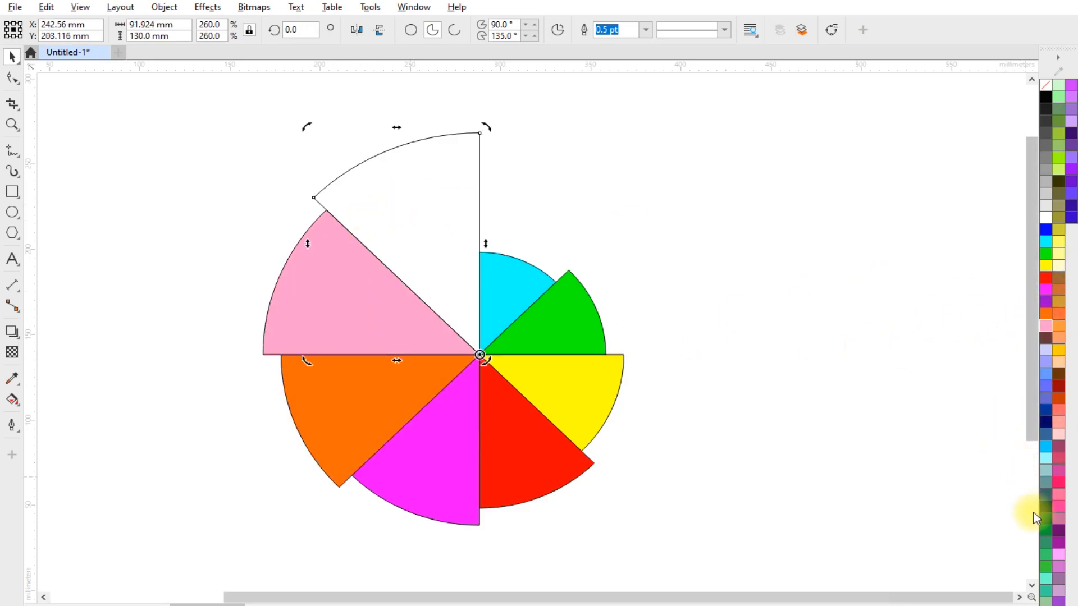
left_click(1046, 446)
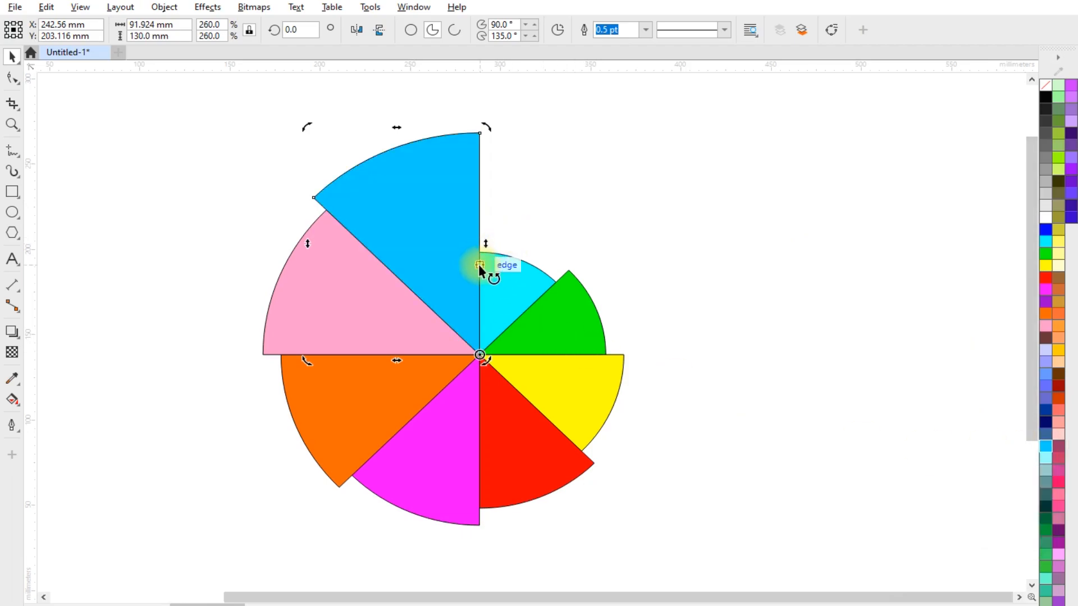
scroll(479, 265, "up", 1)
scroll(436, 243, "down", 3)
scroll(436, 270, "up", 1)
key("Escape")
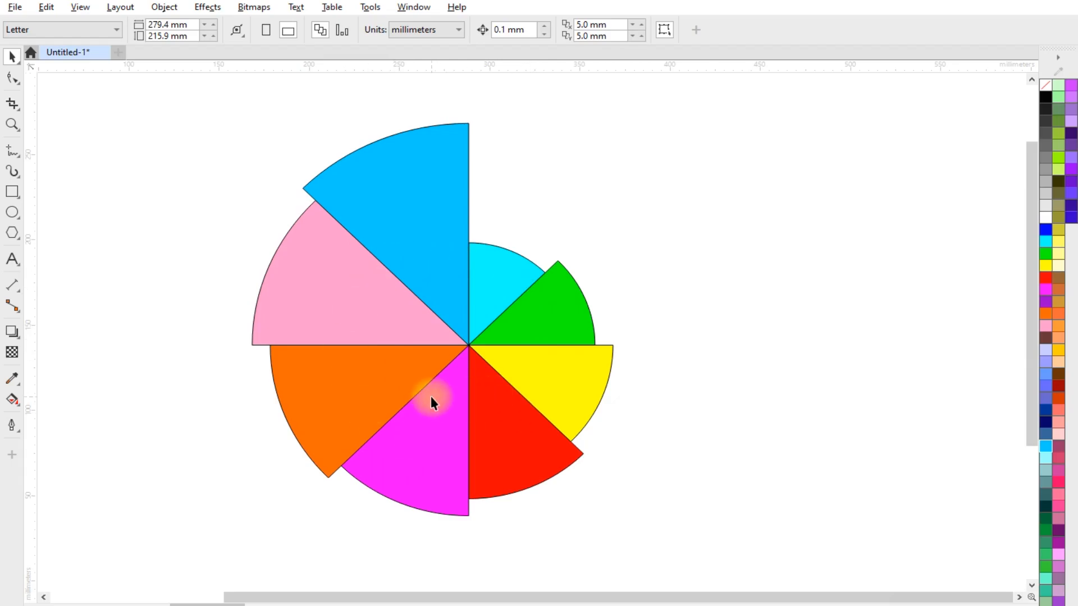
- Add a drop shadow to the sky-blue wedge with the Shadow tool, cast rightward by about 12 mm
scroll(431, 397, "up", 1)
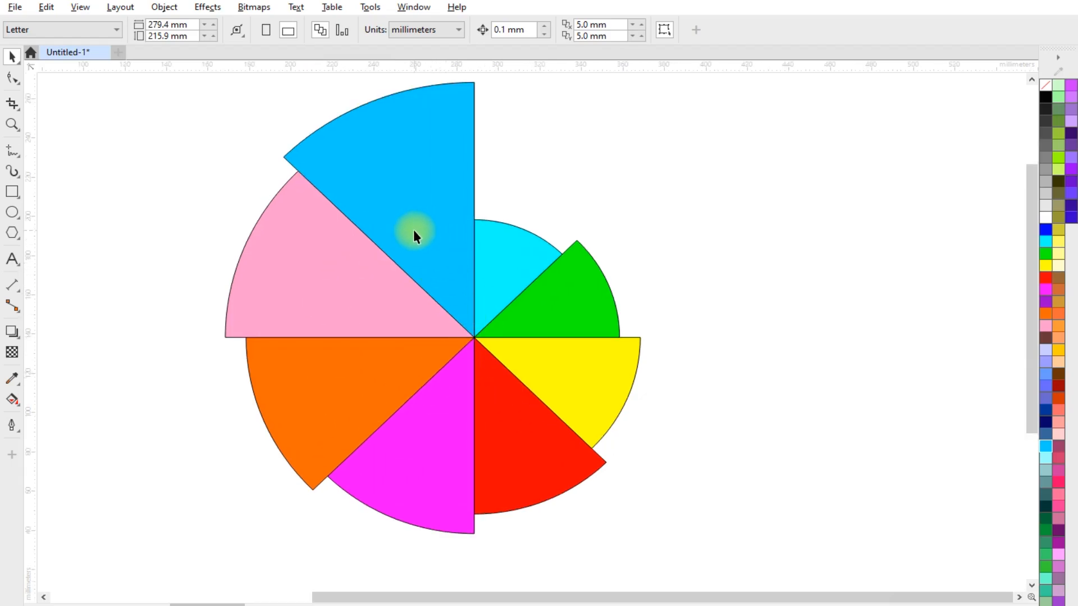
left_click(11, 337)
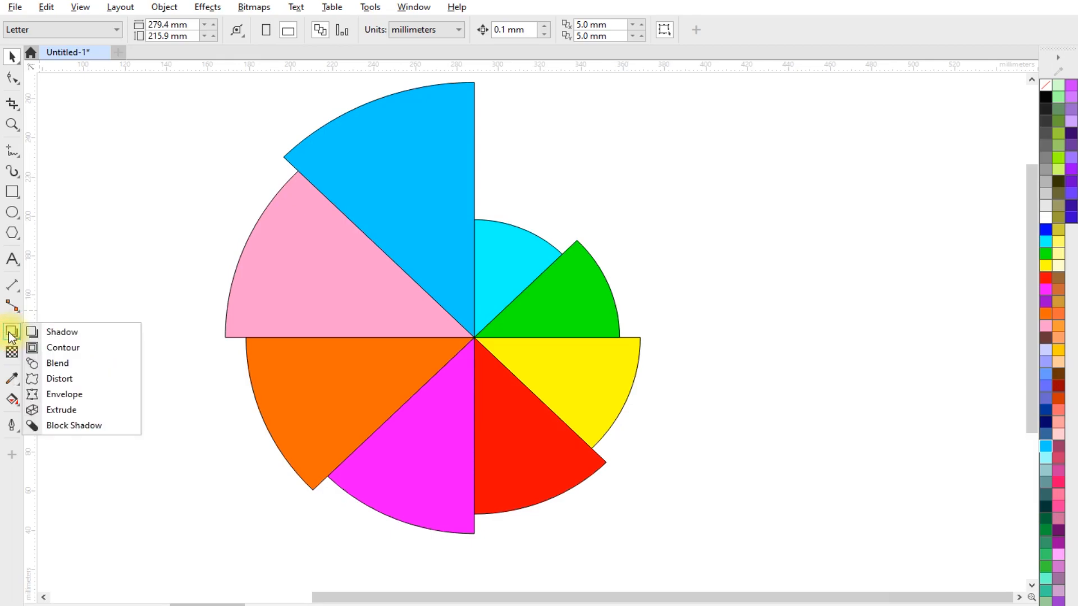
left_click(63, 332)
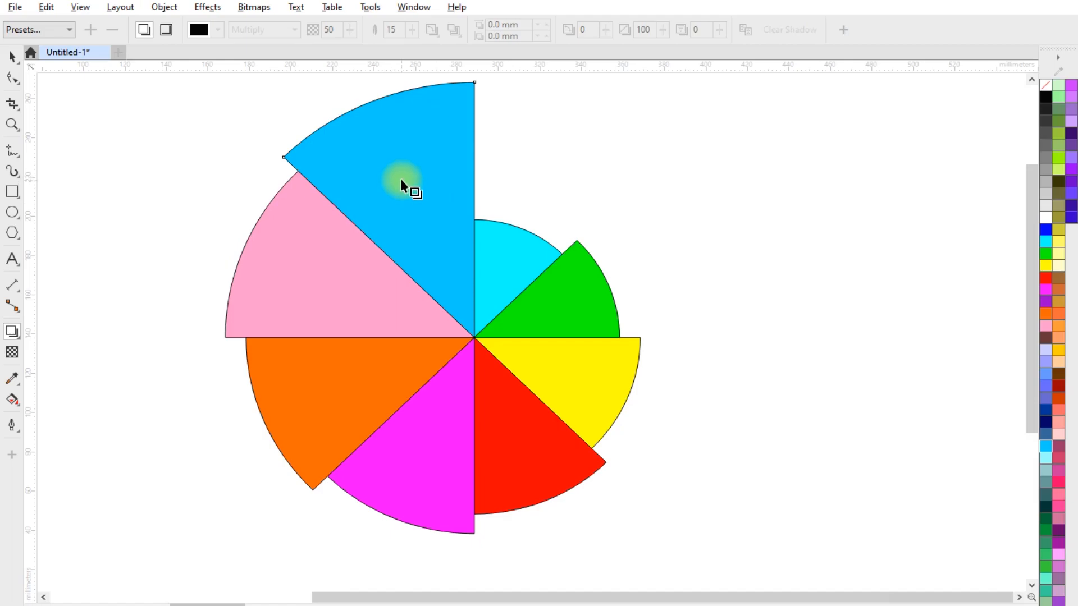
left_click_drag(400, 181, 498, 207)
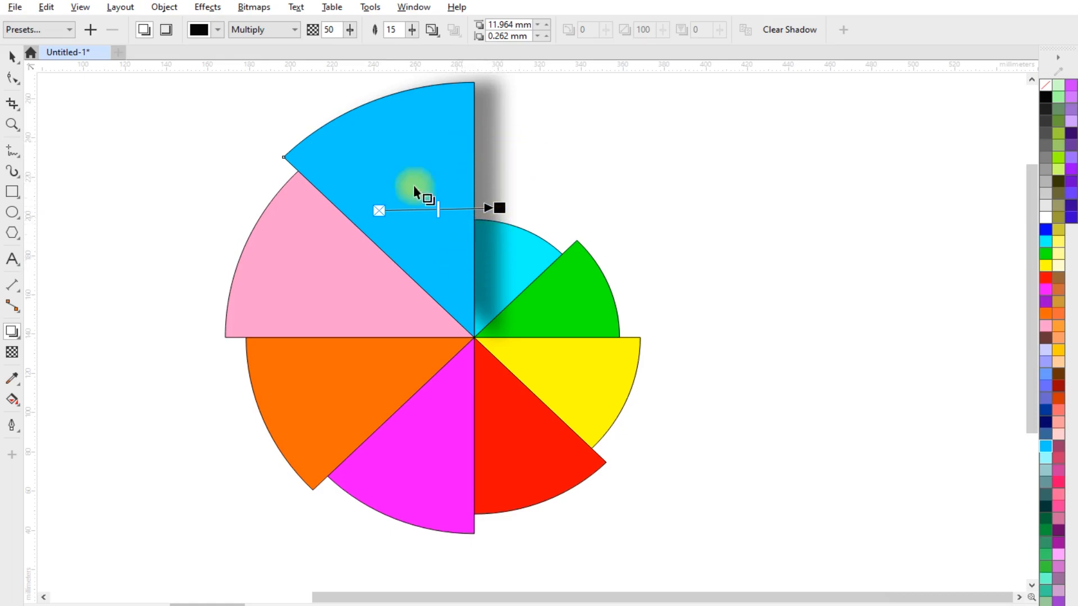
- Change the sky-blue wedge's shadow to an inner shadow and shorten its horizontal offset to about 9.2 mm
left_click(166, 31)
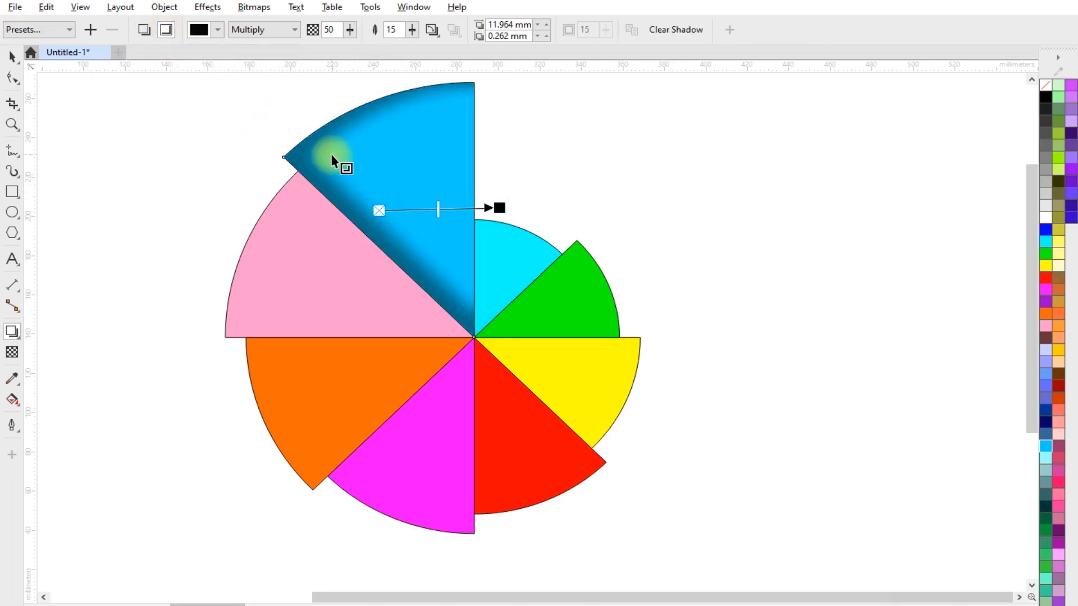
scroll(386, 157, "up", 1)
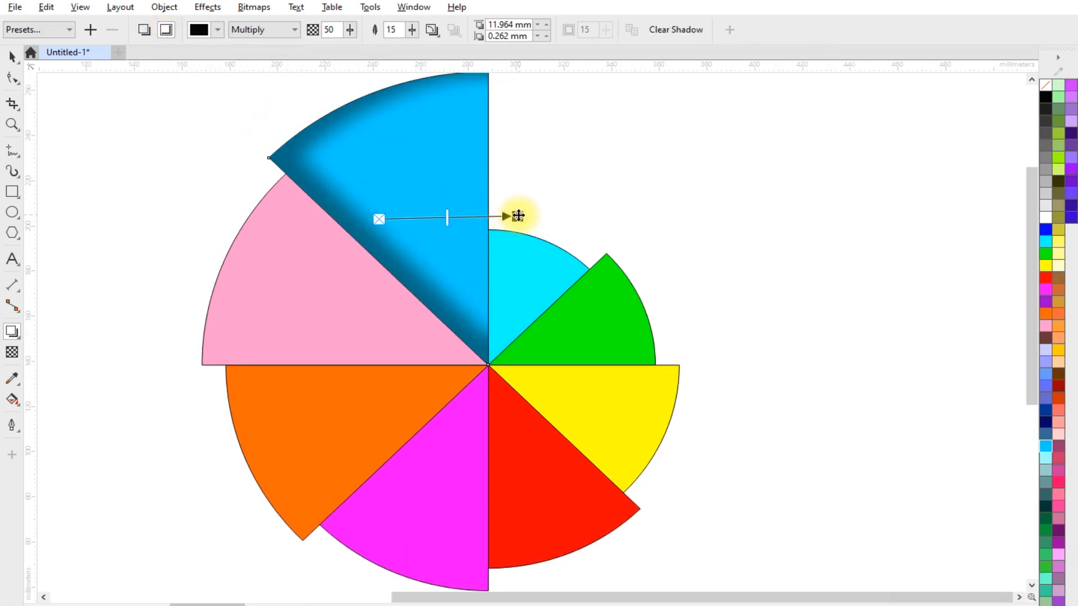
left_click_drag(517, 216, 471, 218)
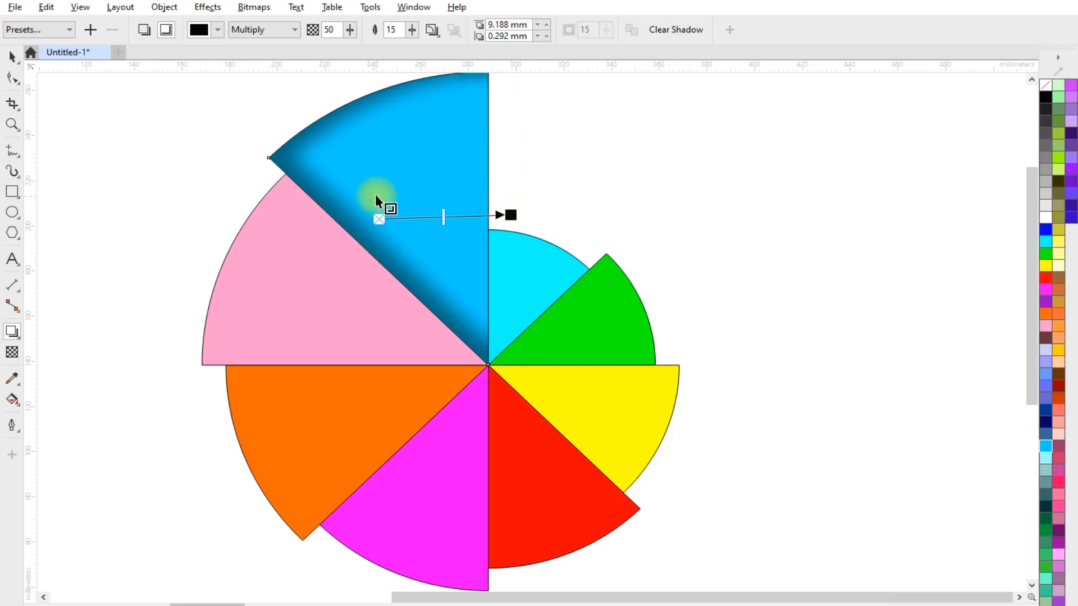
scroll(376, 196, "down", 1)
scroll(378, 188, "up", 1)
- Add an inner shadow to the pink wedge, offset about 4.6 mm horizontally and 3.9 mm vertically toward the upper right
left_click(301, 273)
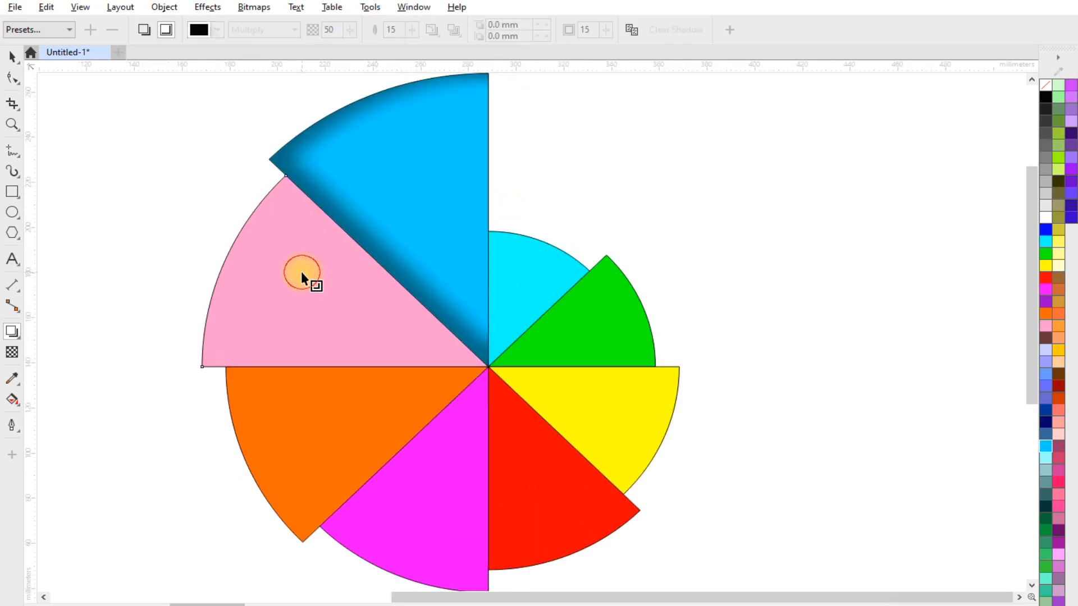
left_click_drag(304, 298, 357, 269)
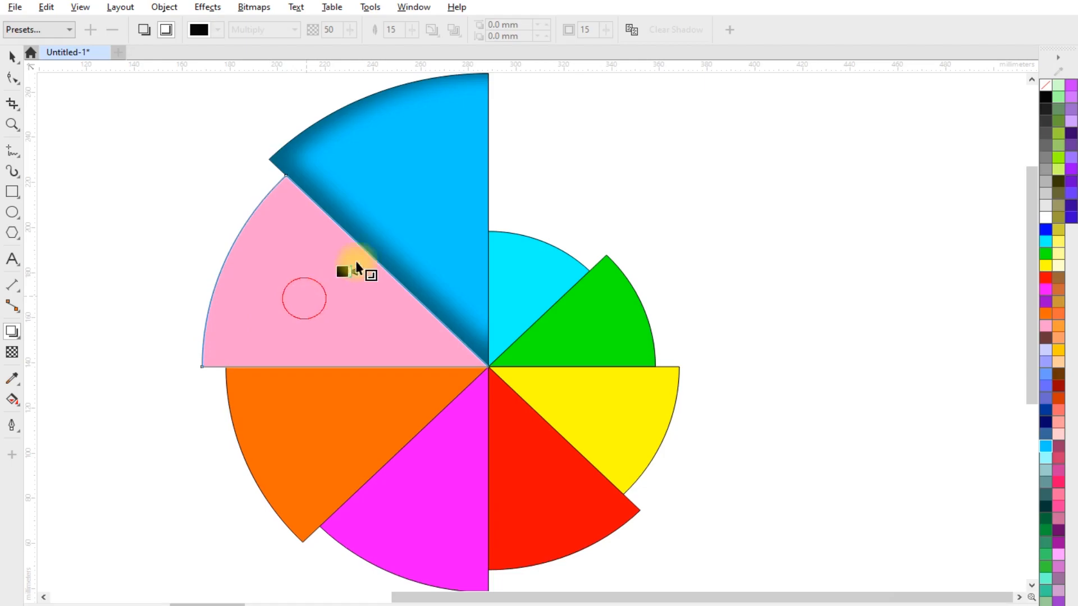
left_click_drag(458, 188, 476, 166)
scroll(285, 247, "down", 1)
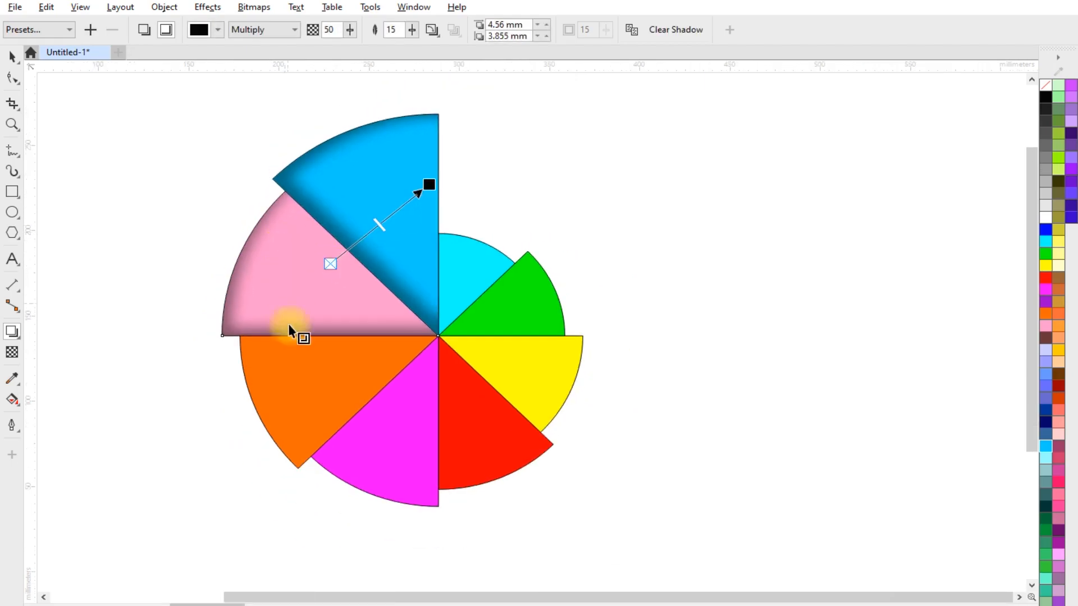
- Add an inner shadow to the orange wedge, offset upward by about 8 mm and leftward by about 1 mm
scroll(297, 360, "up", 2)
left_click(349, 380)
left_click_drag(350, 376, 343, 288)
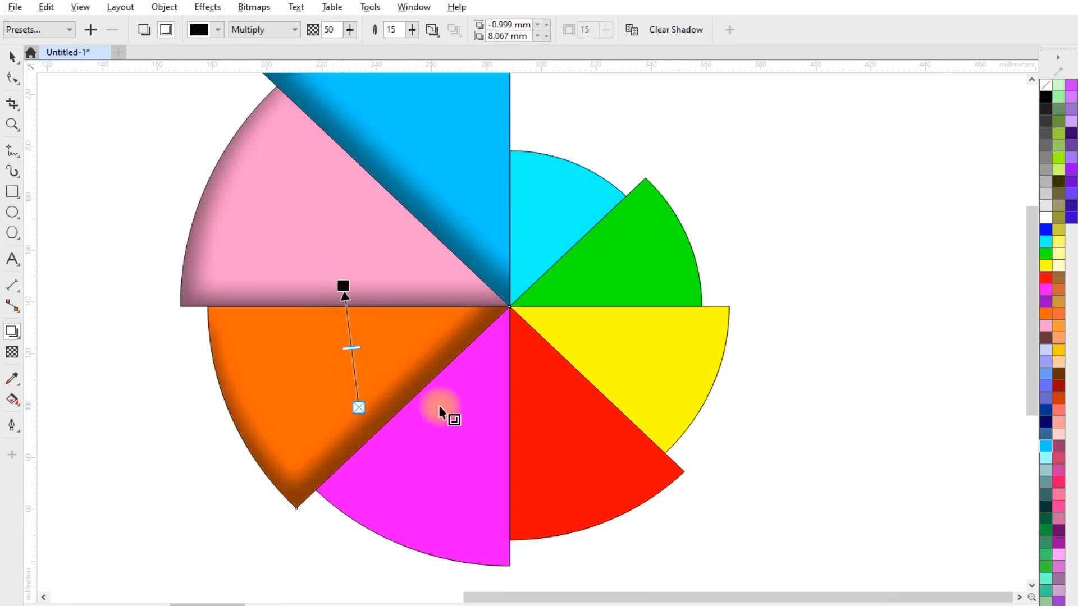
- Add an inner shadow to the magenta wedge, offset about 3.9 mm leftward and 5.2 mm upward
left_click(436, 422)
scroll(404, 377, "down", 1)
scroll(436, 429, "up", 1)
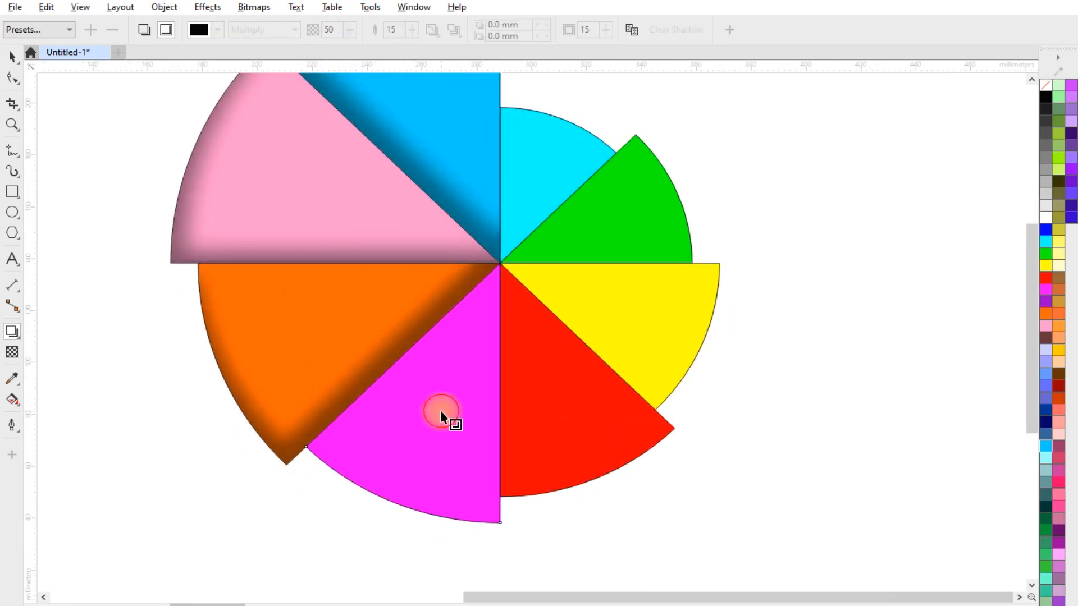
left_click_drag(444, 419, 388, 370)
left_click_drag(369, 332, 295, 258)
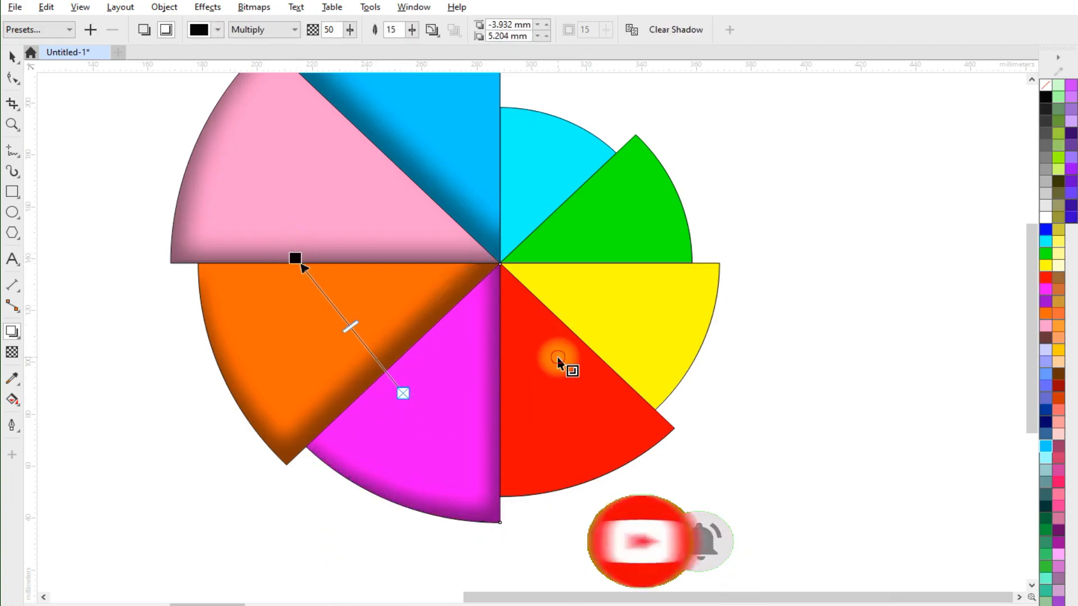
- Add inner shadows to the red wedge, offset about -6.4 mm and -0.8 mm, and the yellow wedge, offset about -4.5 mm and -2.5 mm
left_click_drag(587, 381, 482, 394)
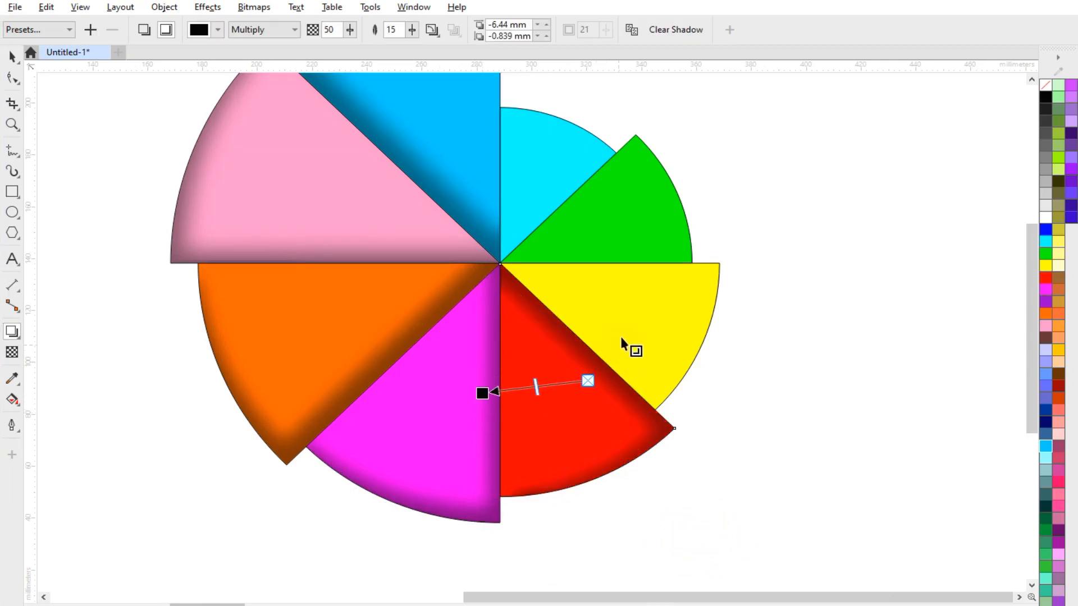
left_click(654, 312)
left_click_drag(610, 337, 488, 400)
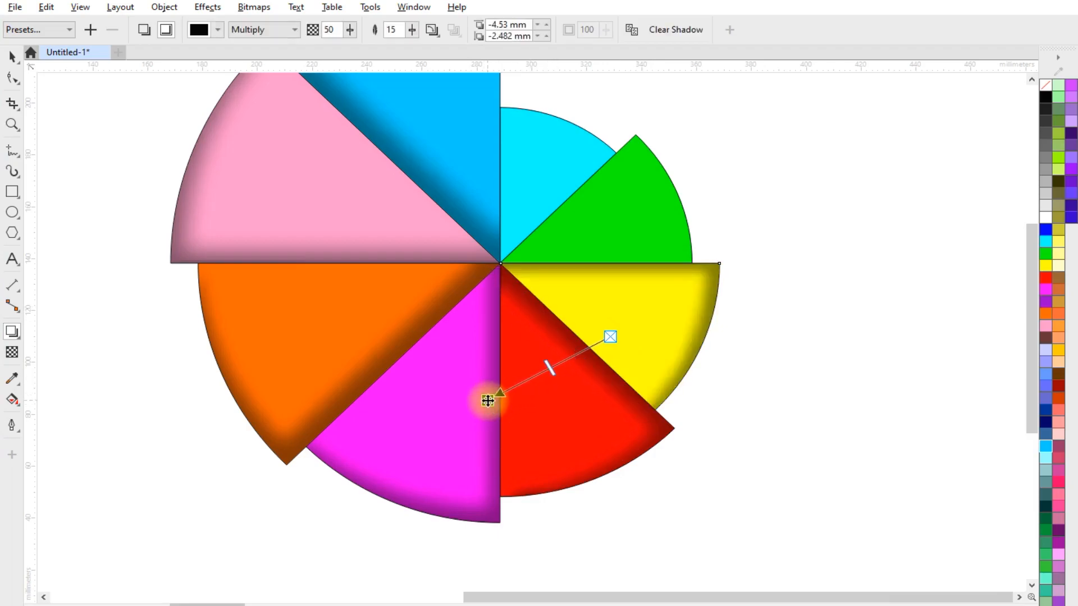
- Add a downward inner shadow to the green wedge and one to the cyan wedge, offset about 2.6 mm rightward and 3.6 mm downward
left_click(627, 242)
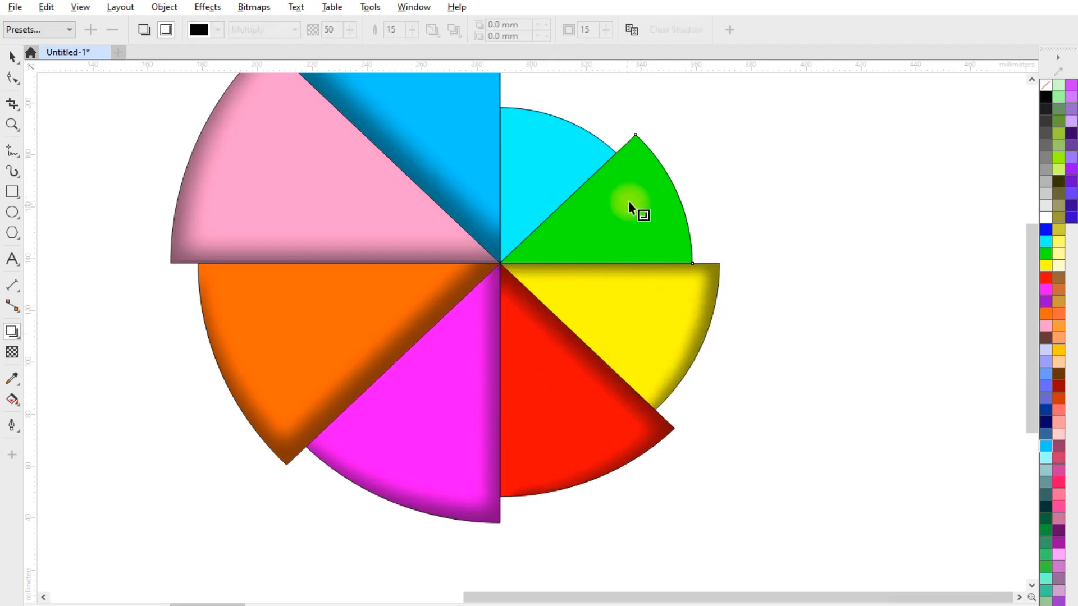
left_click_drag(628, 189, 606, 279)
left_click(532, 152)
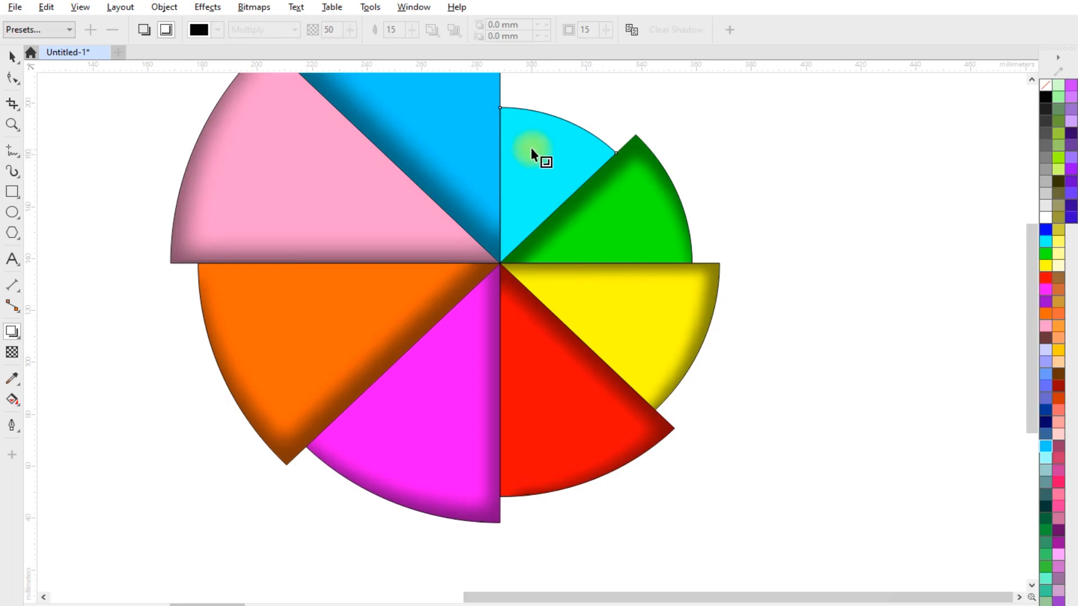
left_click_drag(586, 218, 593, 285)
scroll(552, 309, "down", 2)
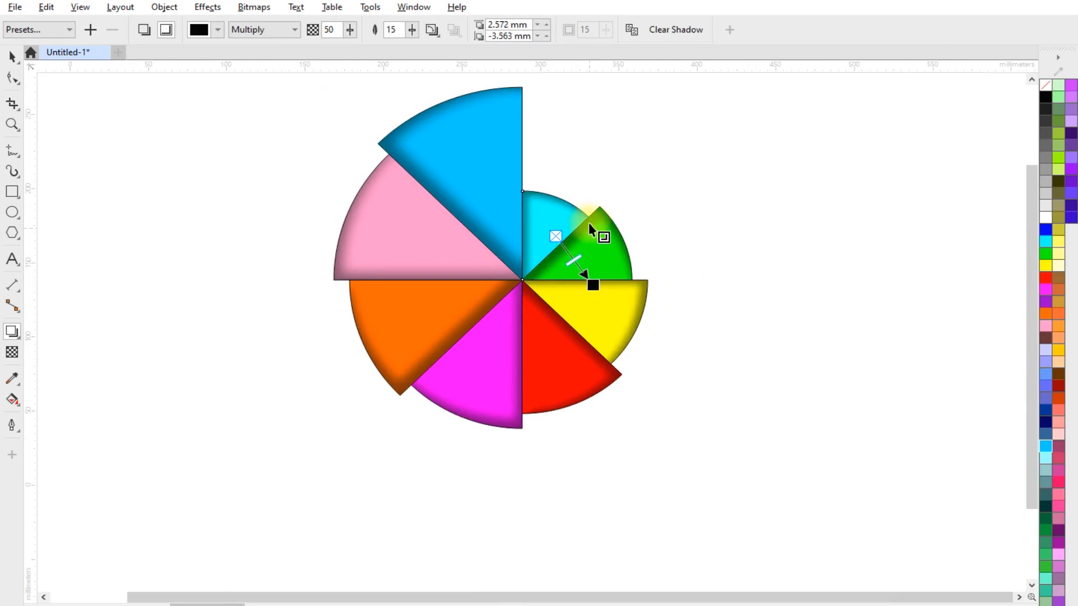
scroll(588, 222, "up", 1)
scroll(276, 320, "down", 2)
- Select all the wedges of the spiral together and remove their outlines
left_click(12, 56)
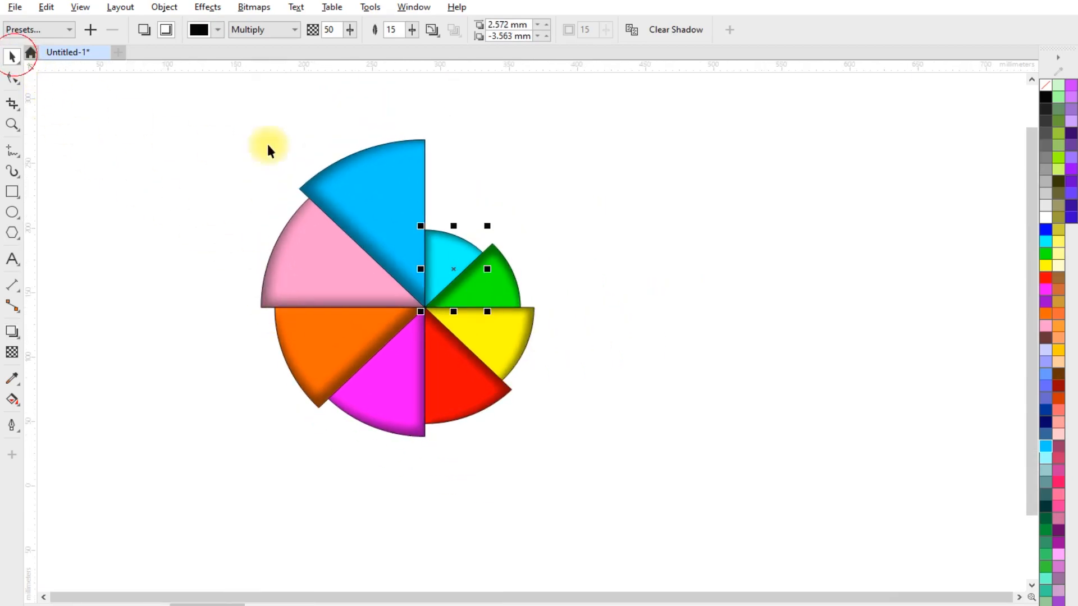
left_click_drag(220, 102, 436, 316)
left_click_drag(637, 508, 638, 508)
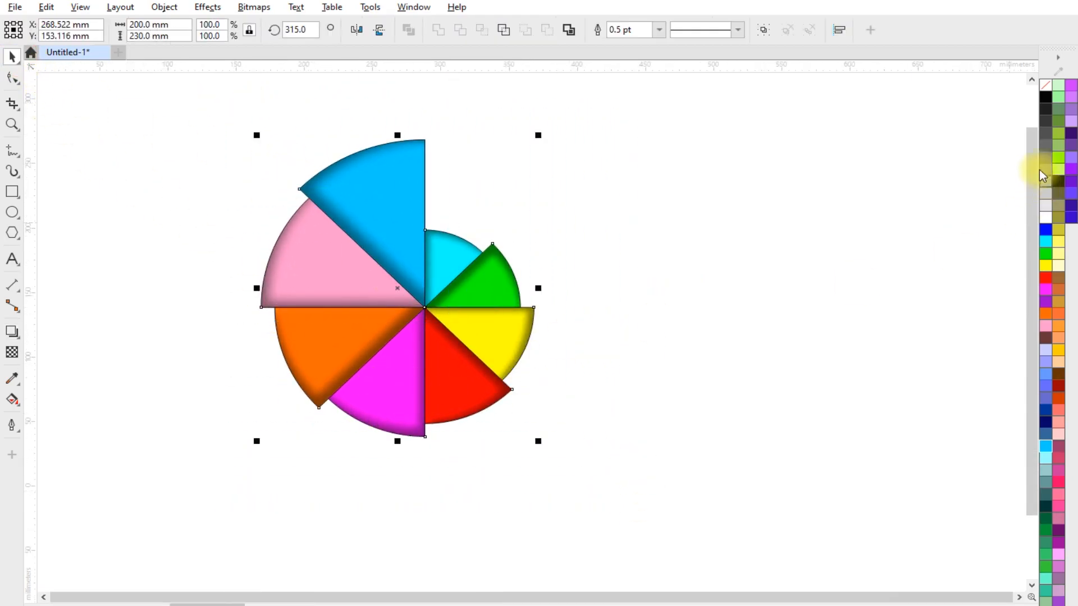
right_click(1045, 89)
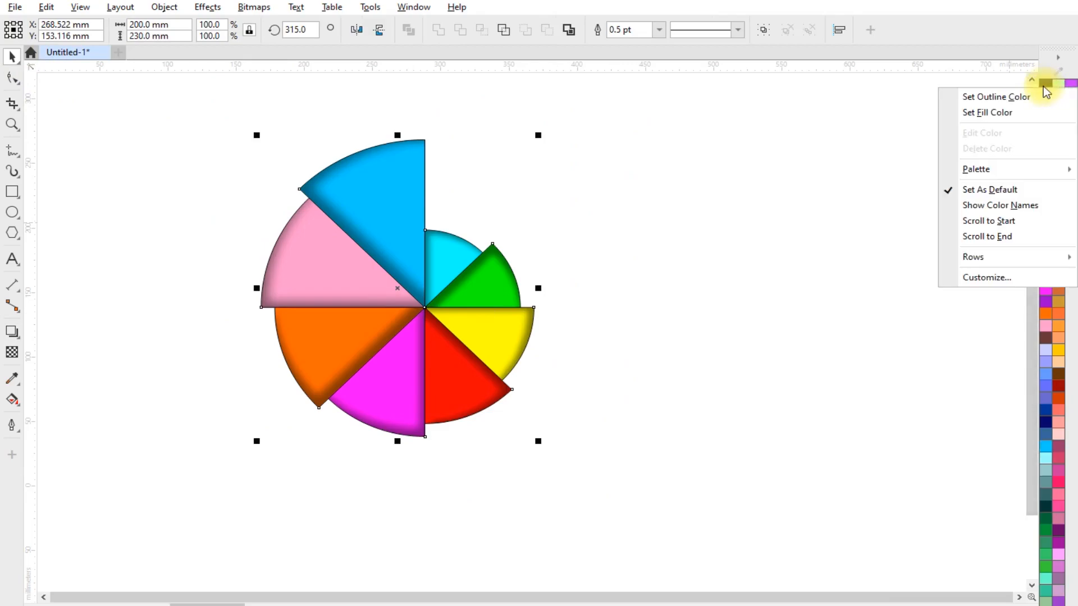
left_click(992, 96)
scroll(308, 310, "up", 2)
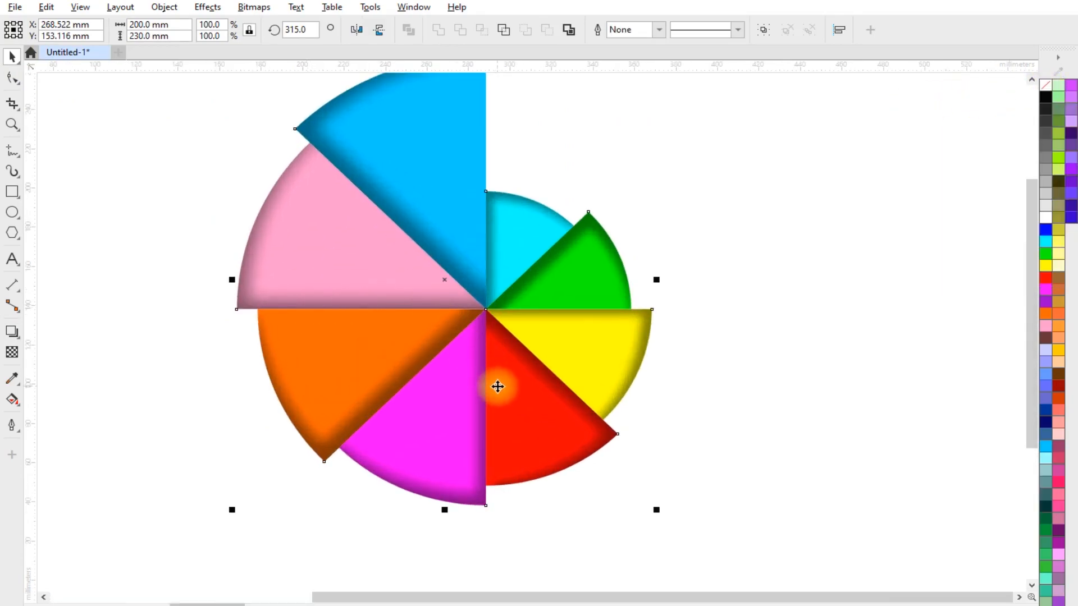
scroll(495, 385, "down", 2)
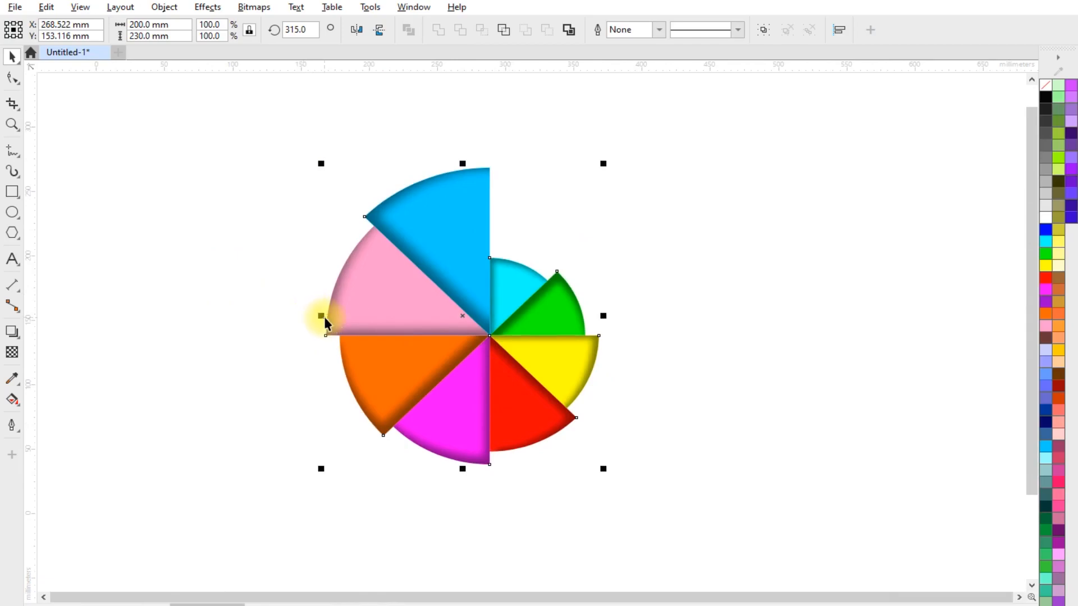
- Group all the selected wedges into a single object and clear the selection
key("ctrl+g")
scroll(436, 312, "up", 2)
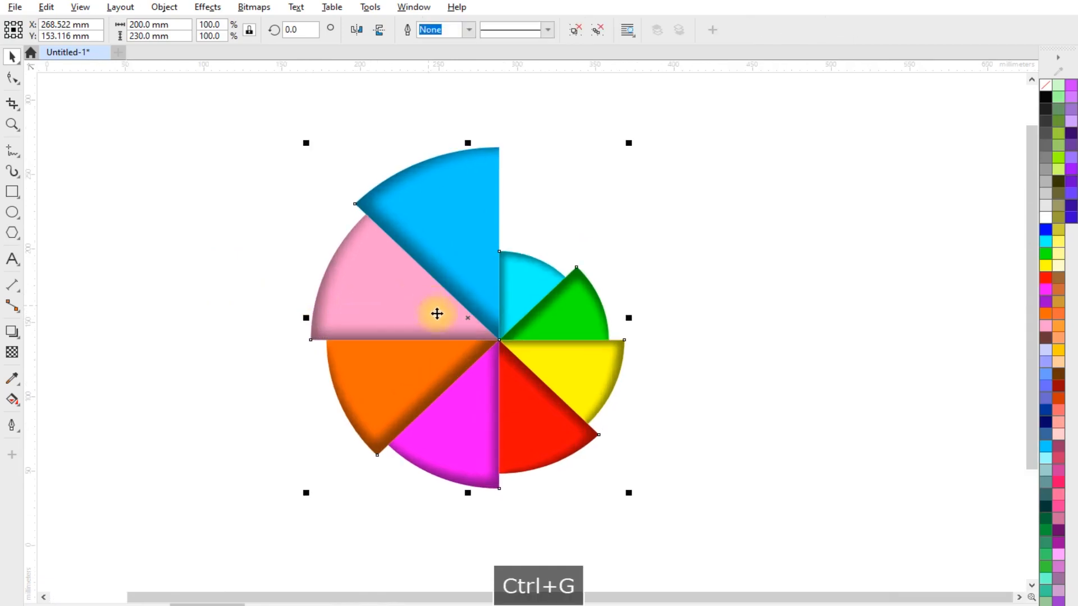
left_click(245, 288)
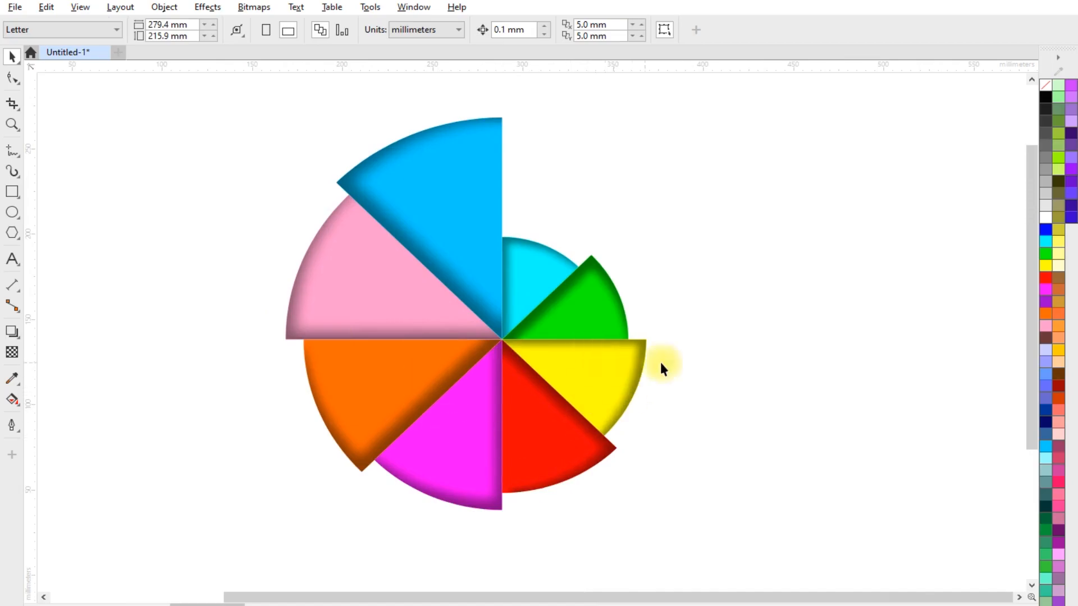
scroll(505, 328, "down", 1)
scroll(524, 385, "up", 1)
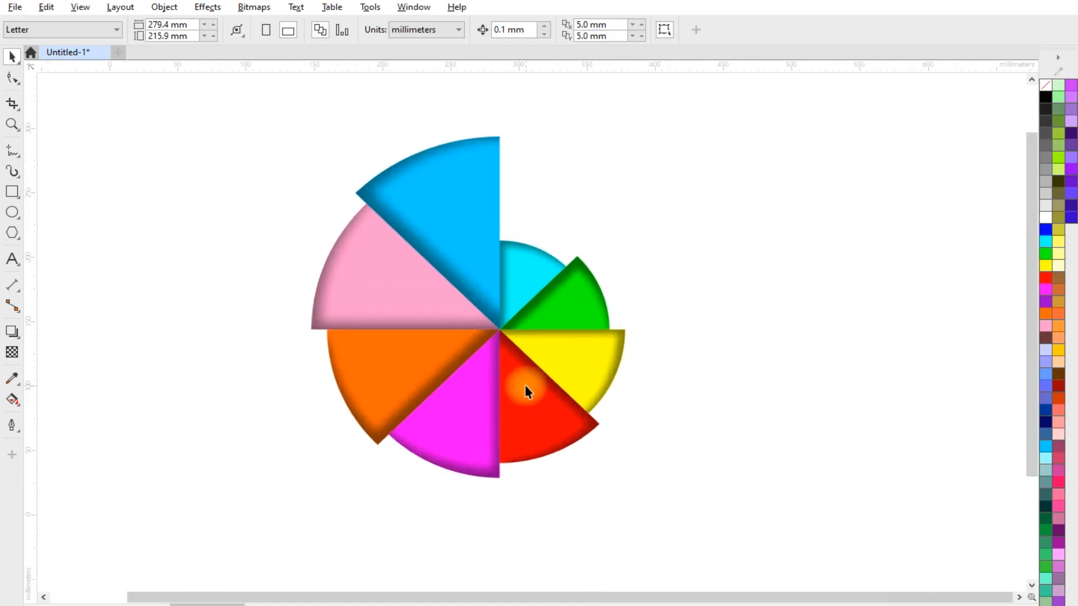